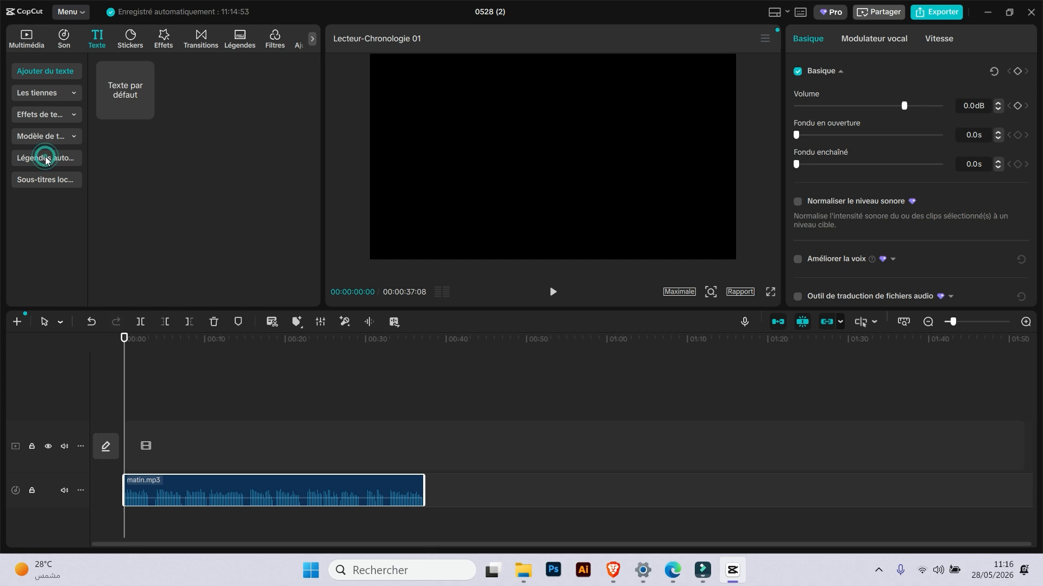
# - Generate automatic captions for the matin.mp3 audio with French as the source language and no bilingual captions
pyautogui.click(47, 158)
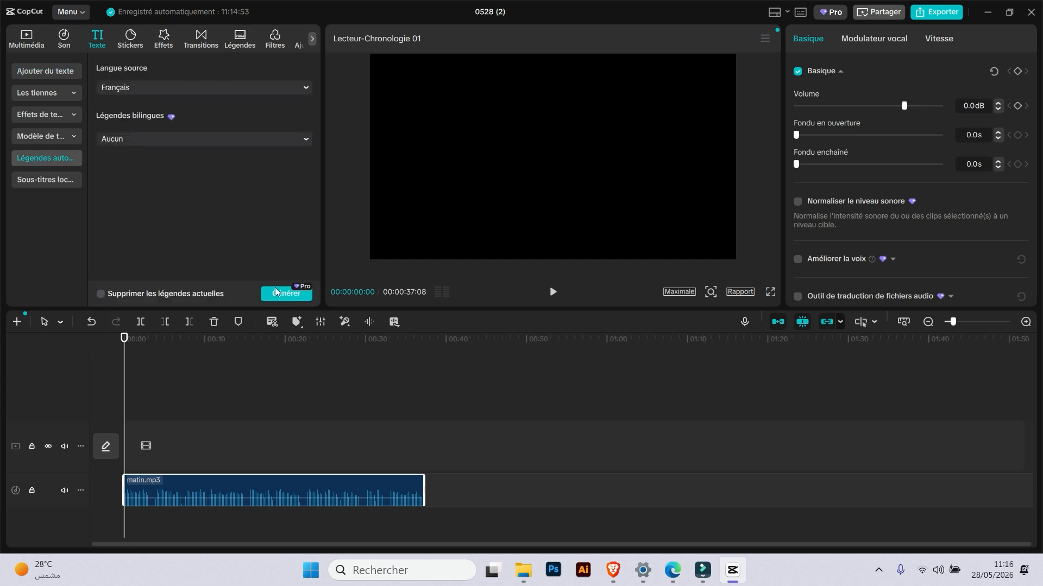
pyautogui.click(291, 293)
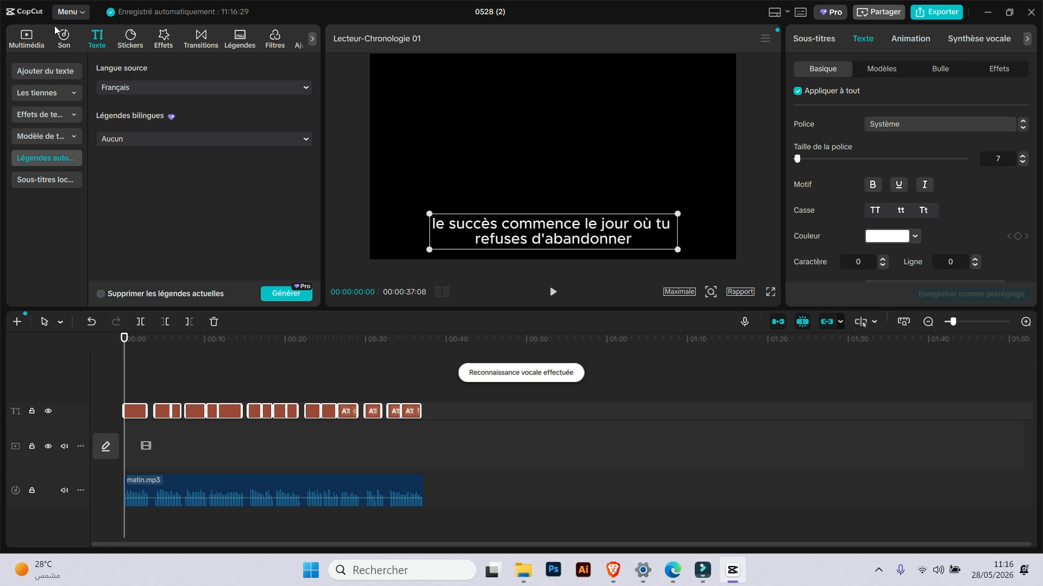
# - Add the beach sunset clip from the library's trending videos to the main track and trim it to about the audio's length
pyautogui.click(34, 45)
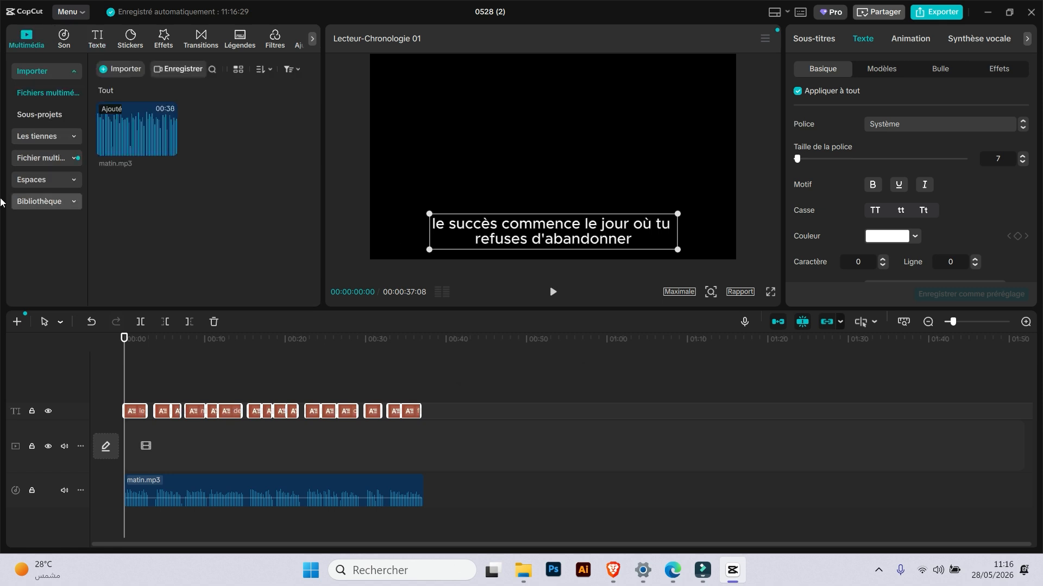
pyautogui.click(44, 206)
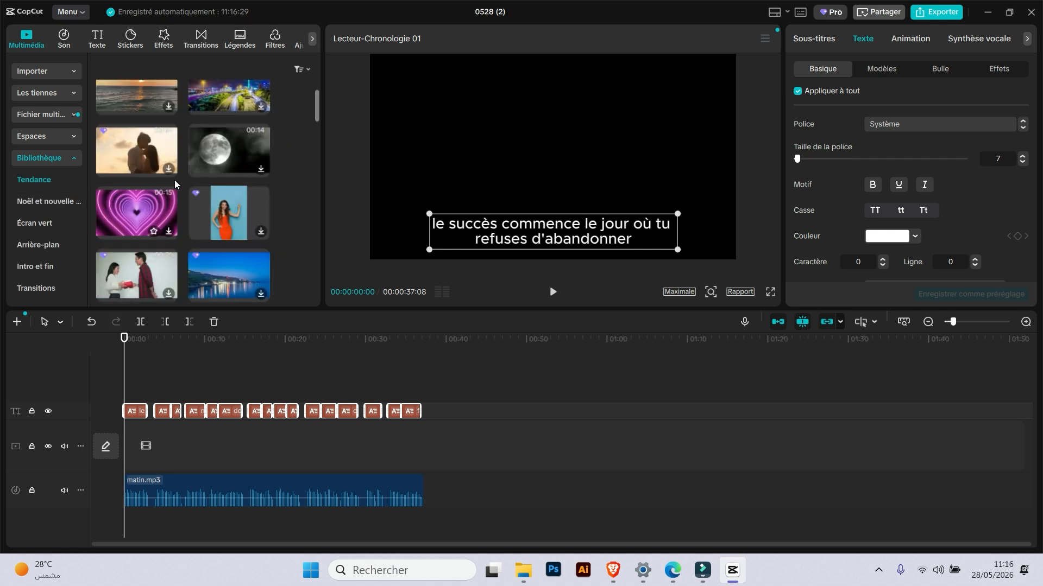
pyautogui.moveTo(133, 160); pyautogui.dragTo(124, 463)
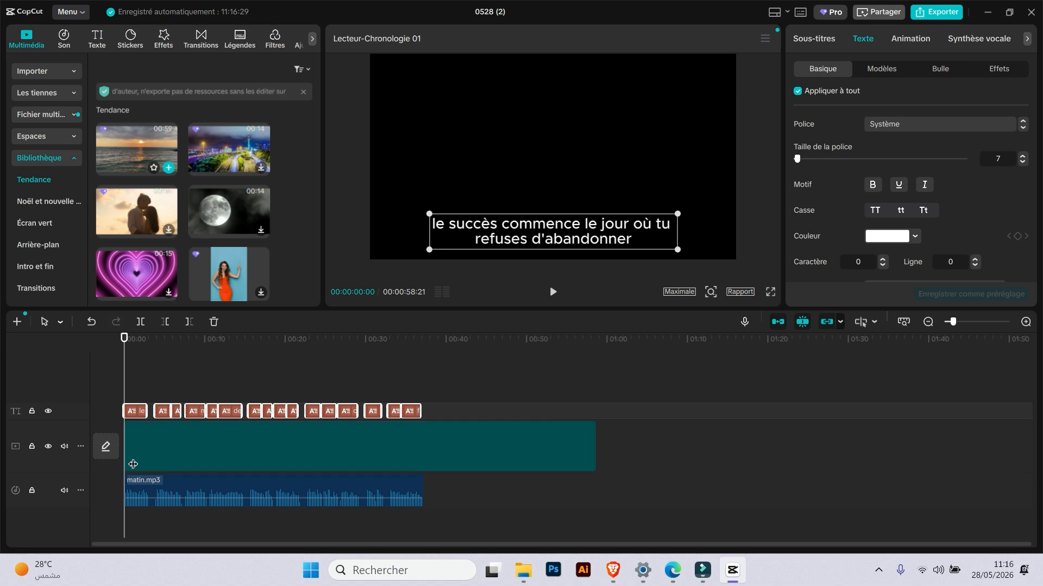
pyautogui.moveTo(592, 449); pyautogui.dragTo(421, 449)
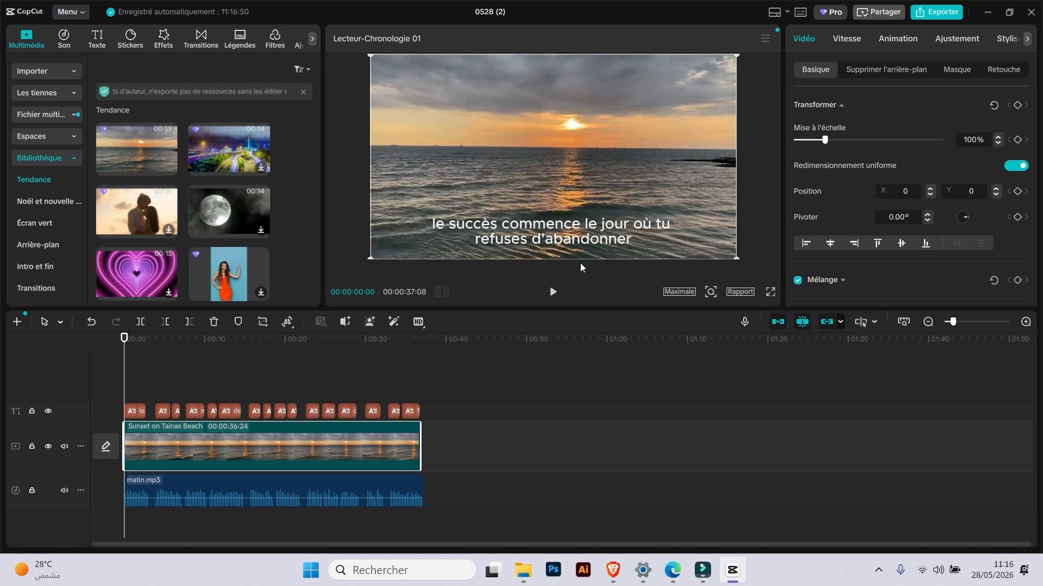
# - Preview the opening seconds of the captioned video and try to export it while Pro features are in use
pyautogui.click(555, 293)
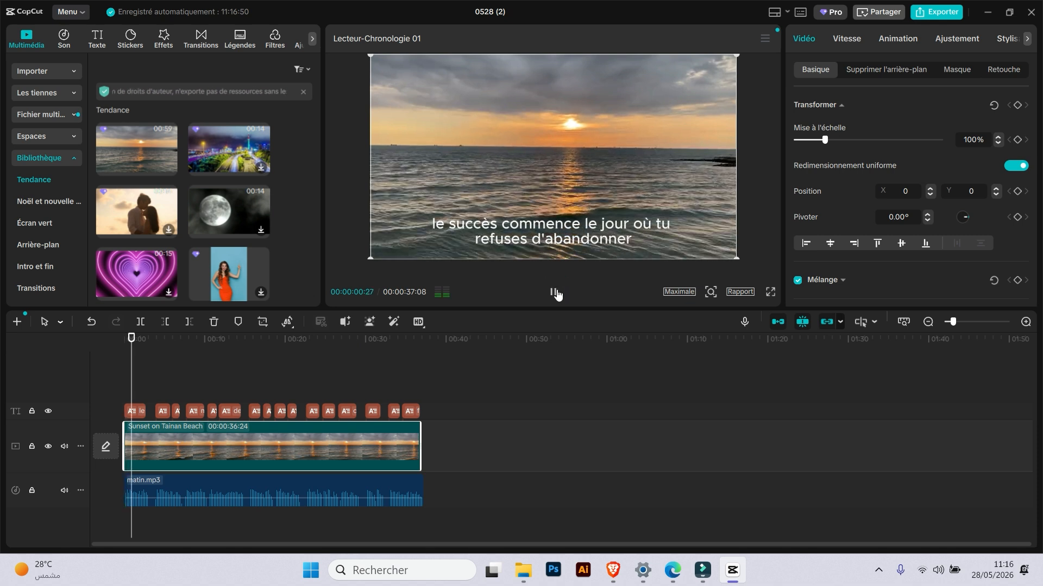
pyautogui.click(555, 293)
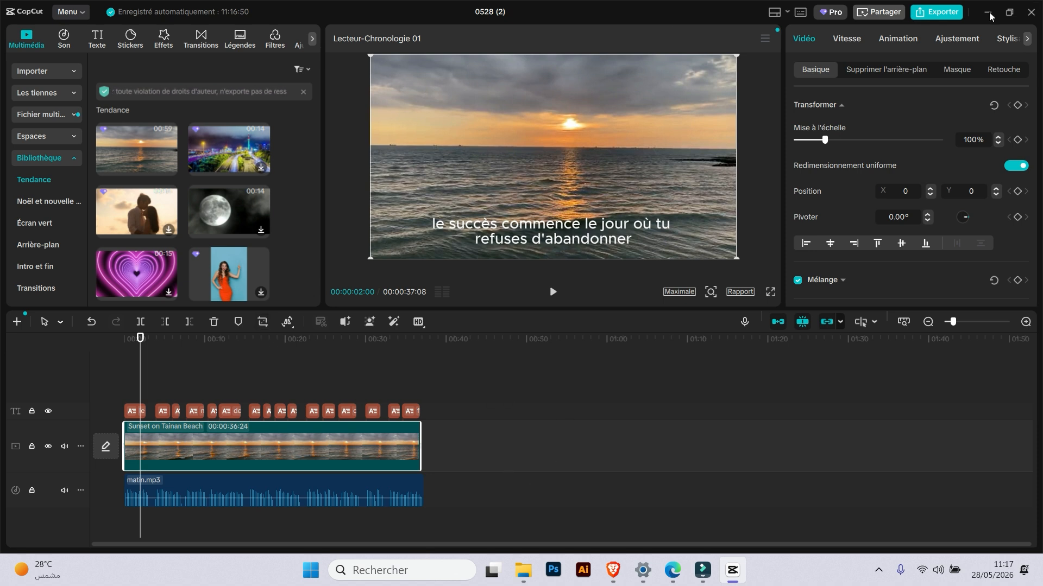
pyautogui.click(932, 12)
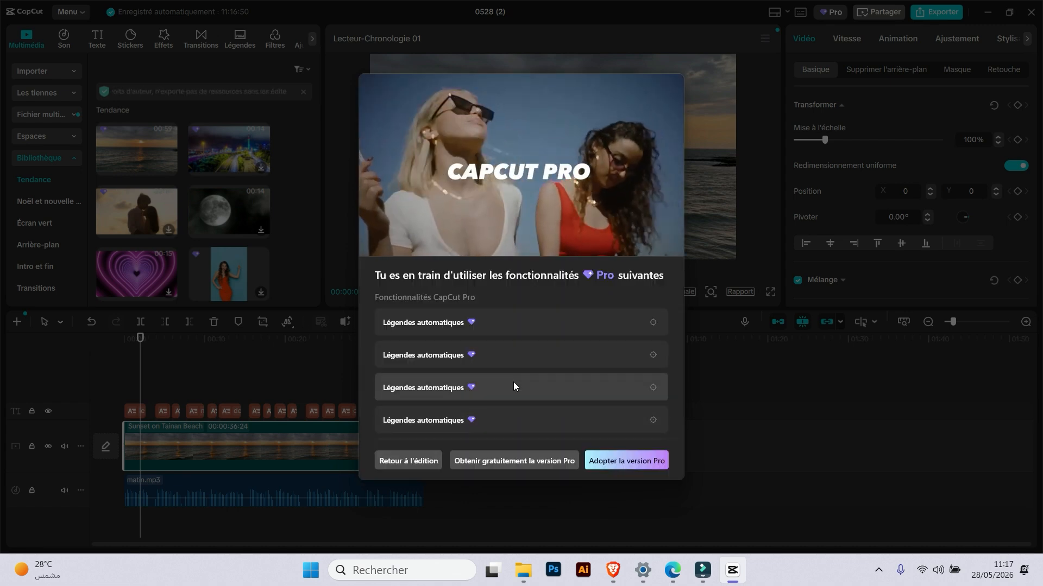
pyautogui.click(536, 459)
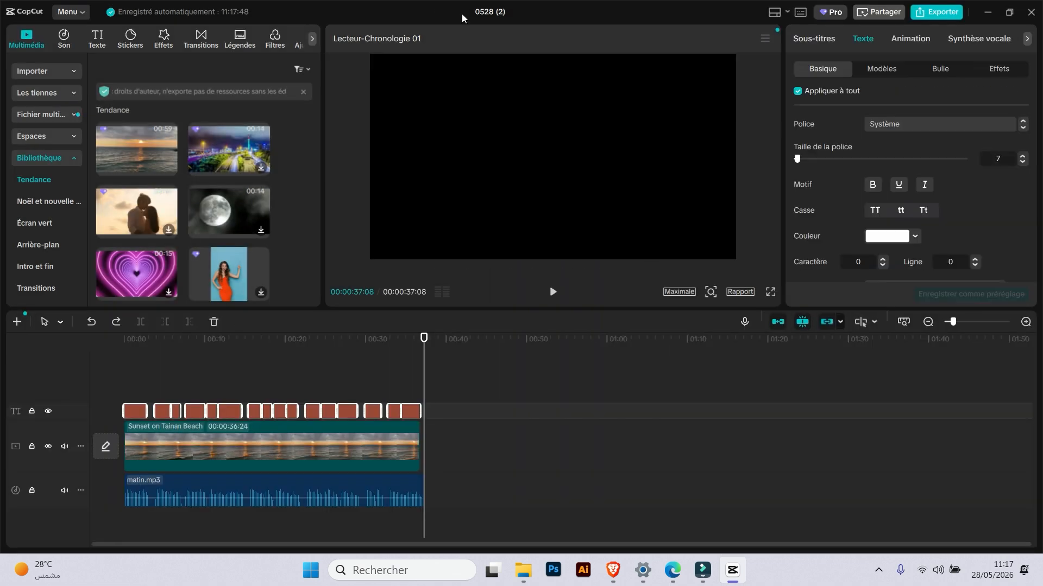
# - Merge all captions, the sunset clip and the audio on the timeline into one combined clip (sub-project)
pyautogui.moveTo(471, 503); pyautogui.dragTo(106, 374)
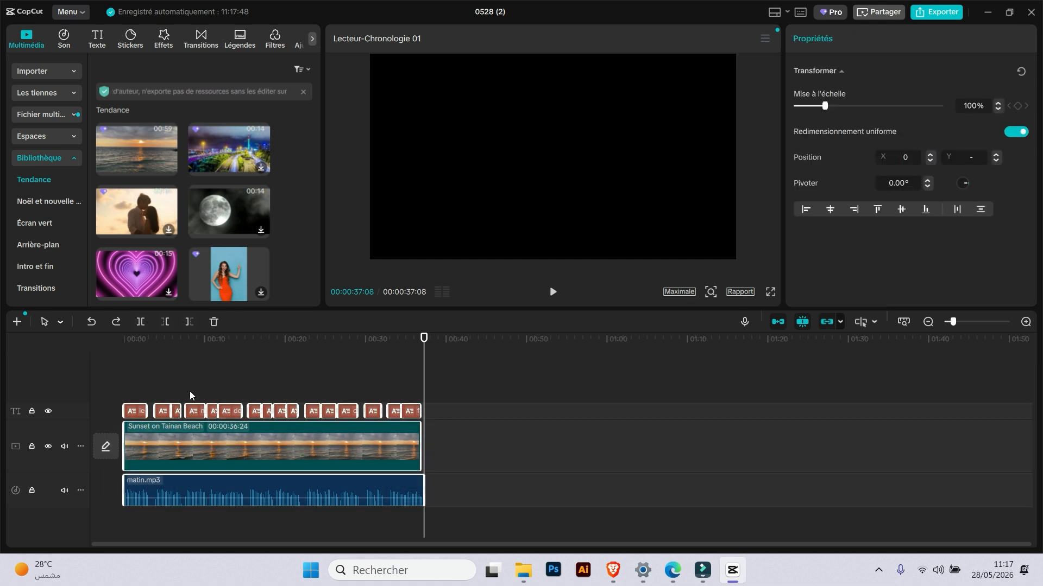
pyautogui.click(466, 485)
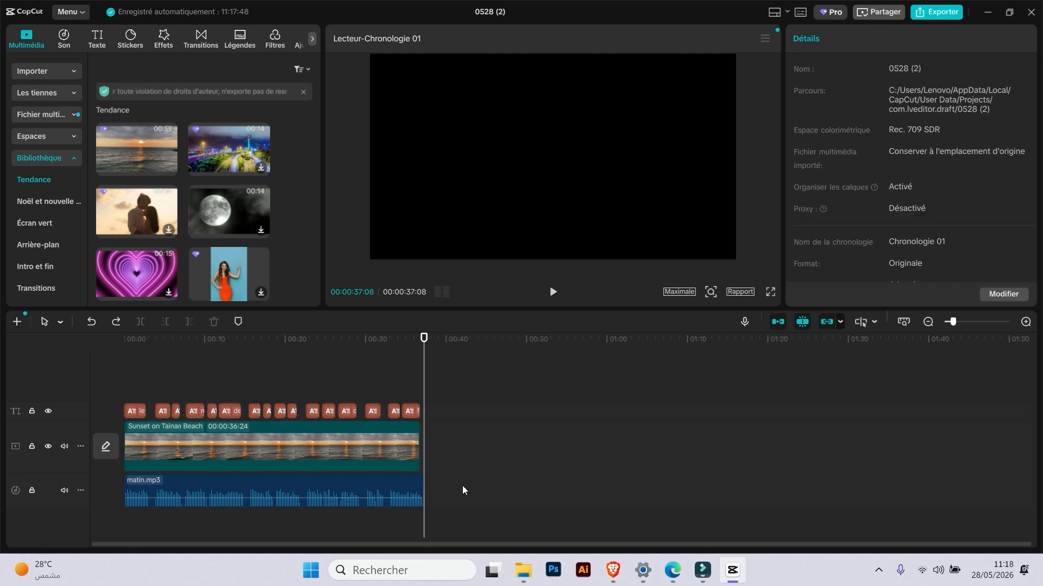
pyautogui.hotkey('ctrl', 'a')
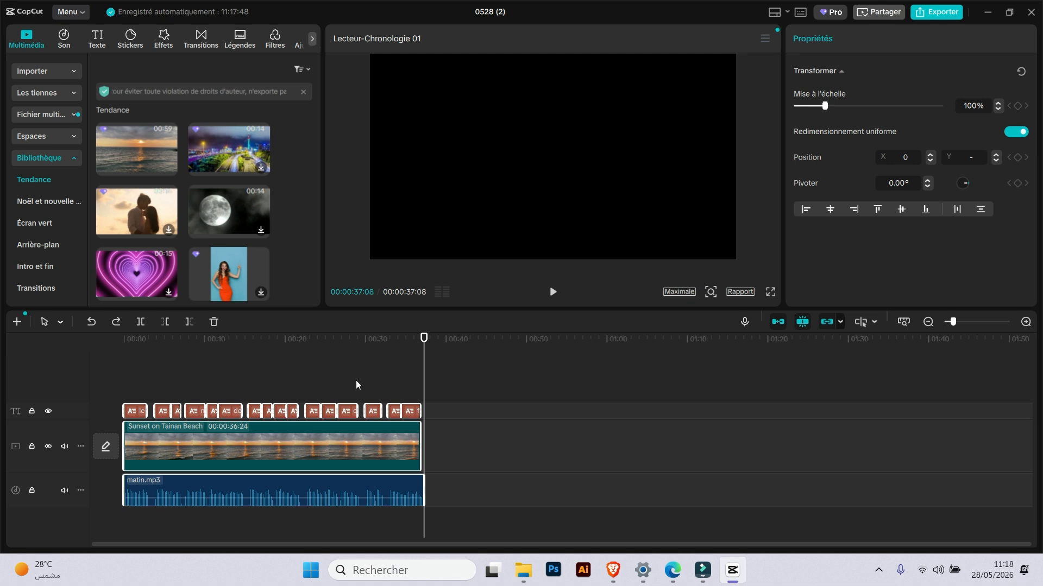
pyautogui.rightClick(331, 458)
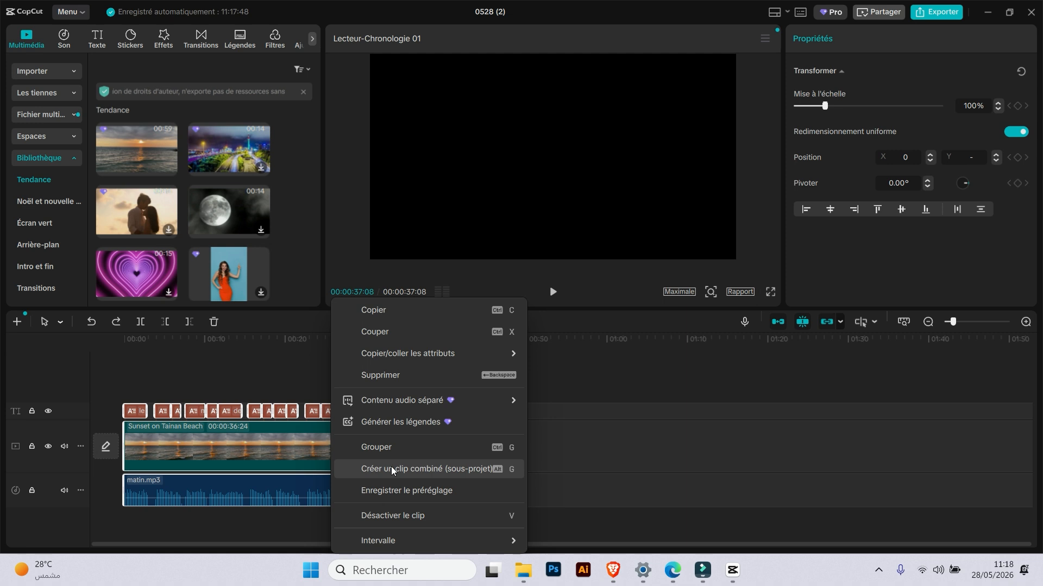
pyautogui.click(424, 470)
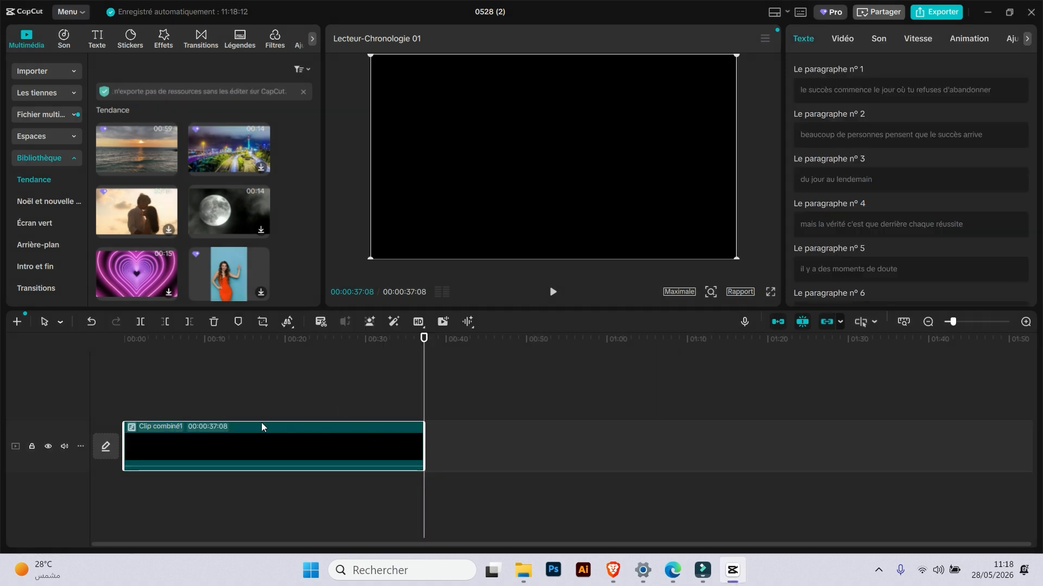
# - Enable motion blur on the combined clip with a blur value of 1 and check the effect's processing
pyautogui.moveTo(424, 338); pyautogui.dragTo(347, 347)
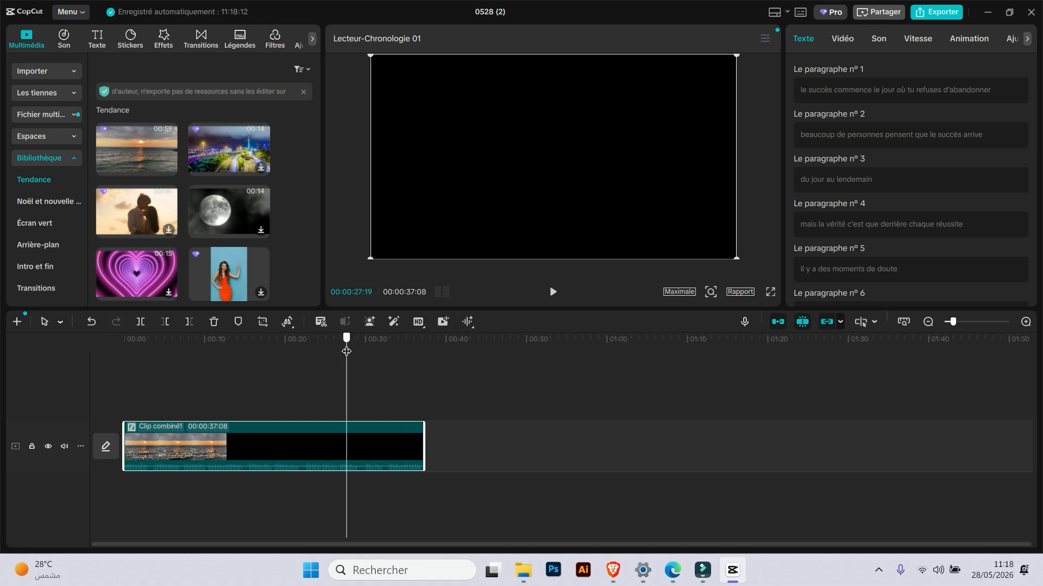
pyautogui.click(842, 39)
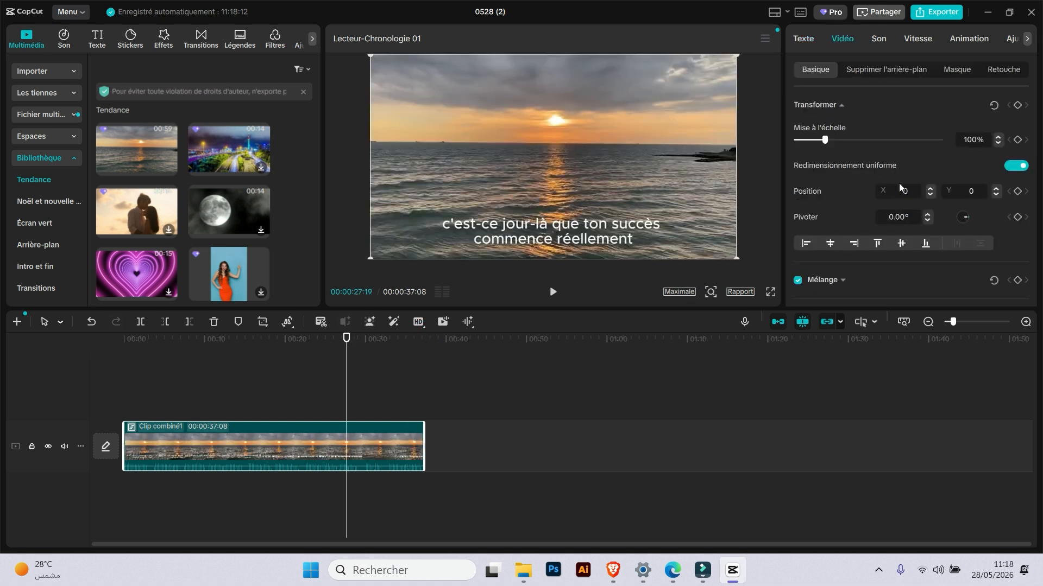
pyautogui.scroll(-6, 900, 190)
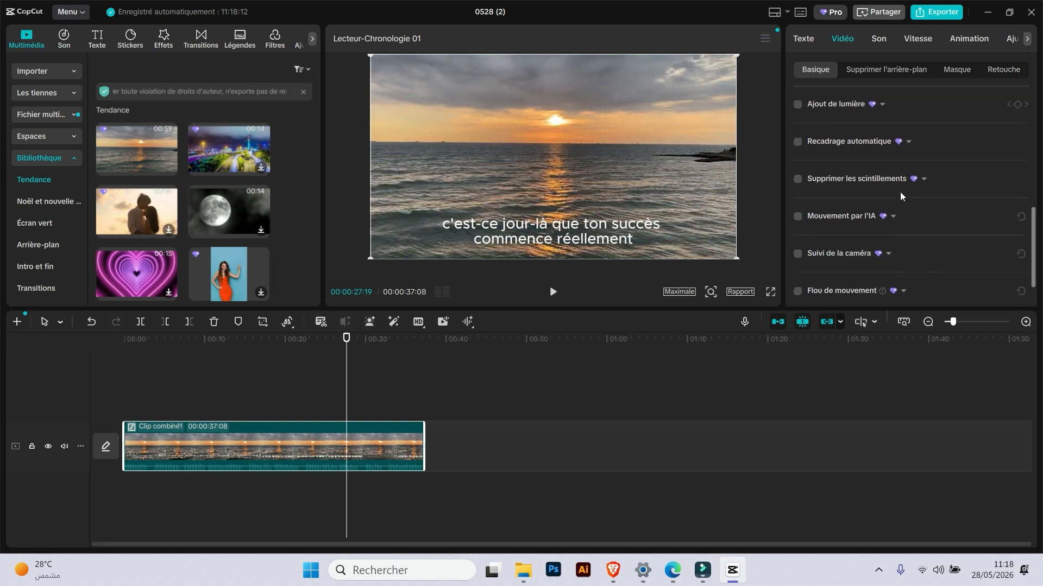
pyautogui.scroll(-2, 901, 197)
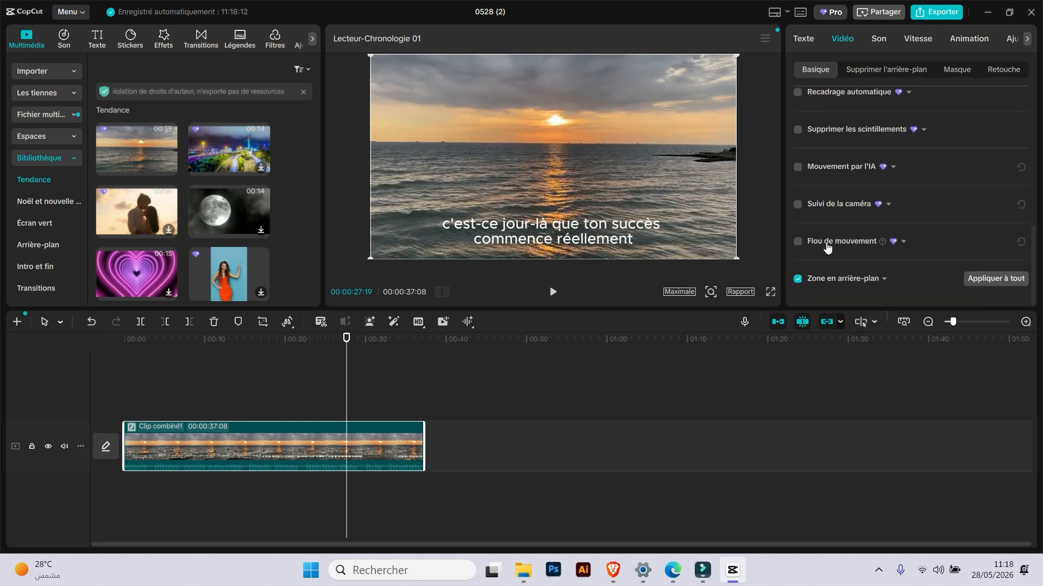
pyautogui.click(799, 242)
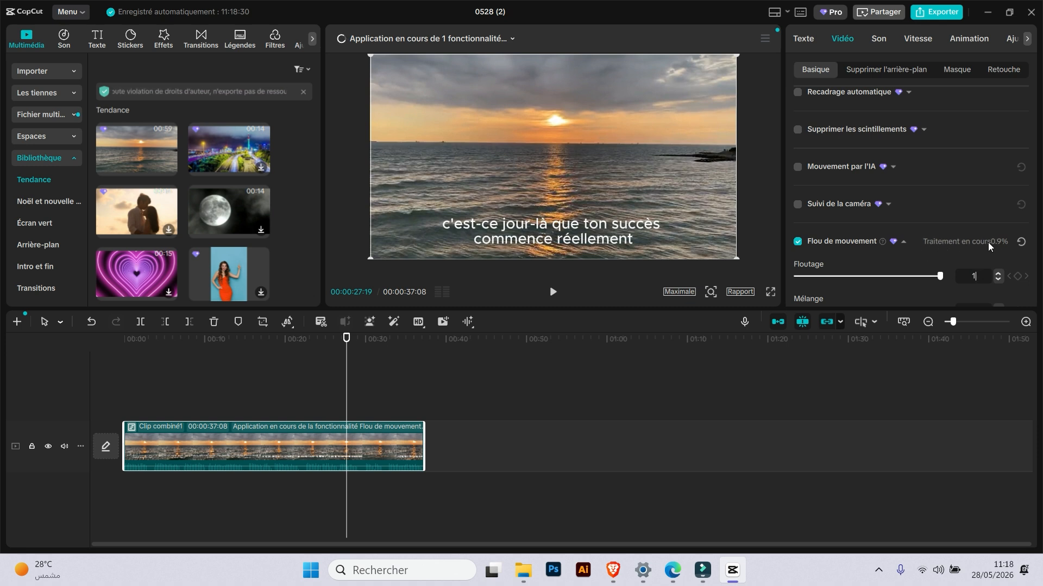
pyautogui.click(473, 38)
pyautogui.moveTo(417, 90)
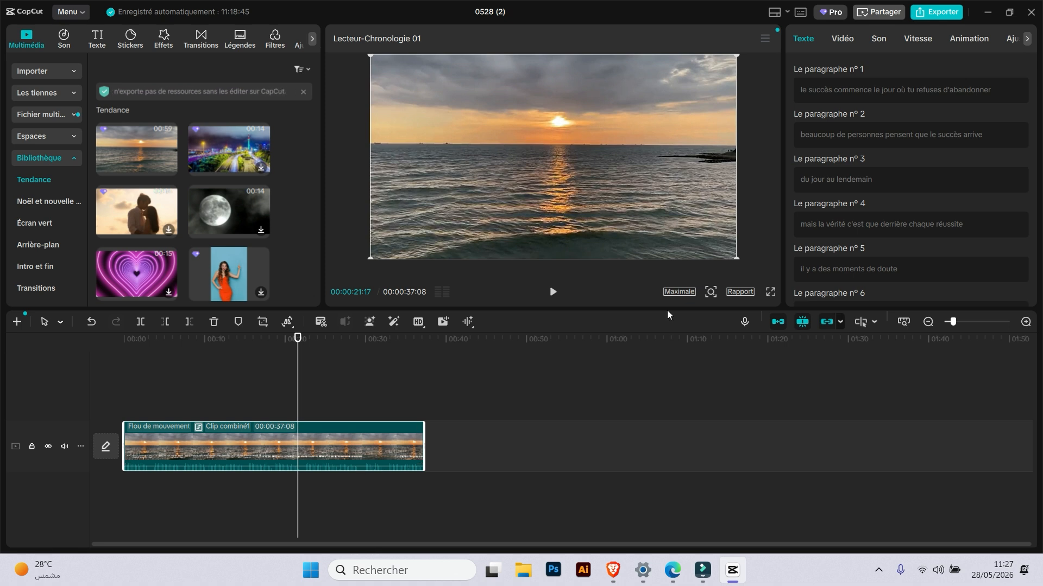
# - Switch to the Windows desktop, create a folder named Vidéo and place it in the first free spot beside the existing icons
pyautogui.click(987, 11)
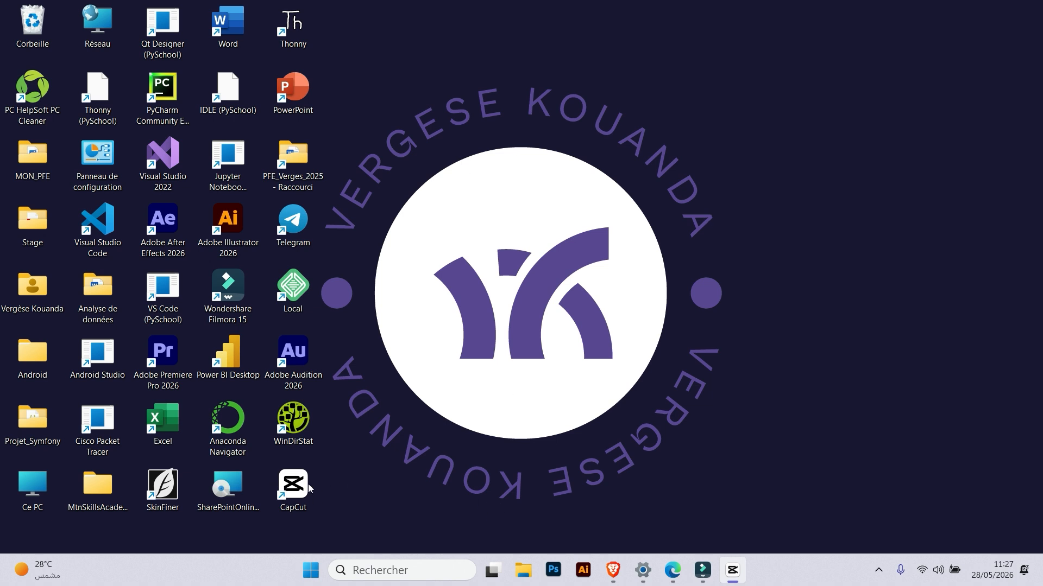
pyautogui.click(400, 573)
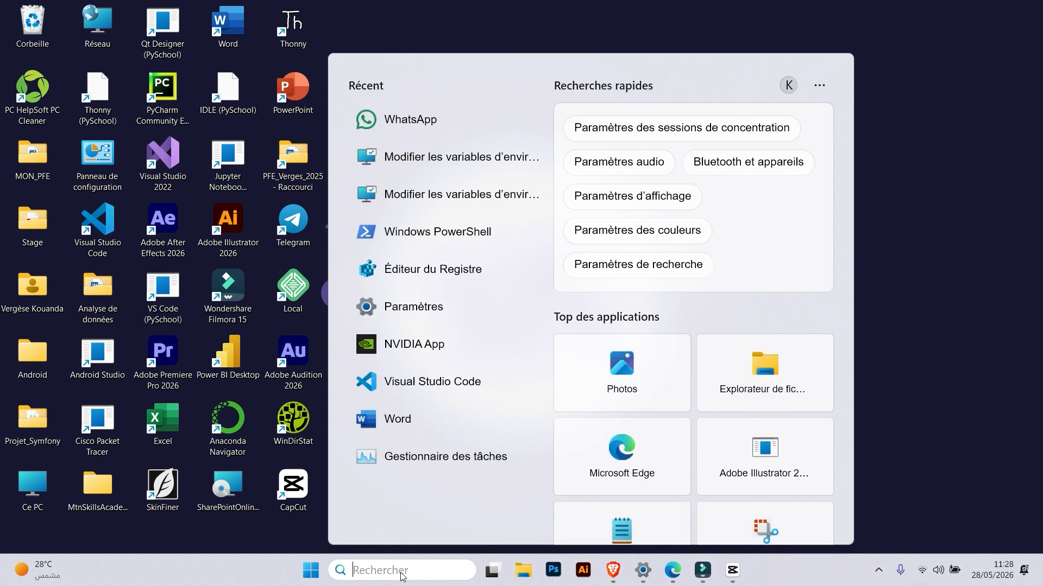
pyautogui.click(909, 238)
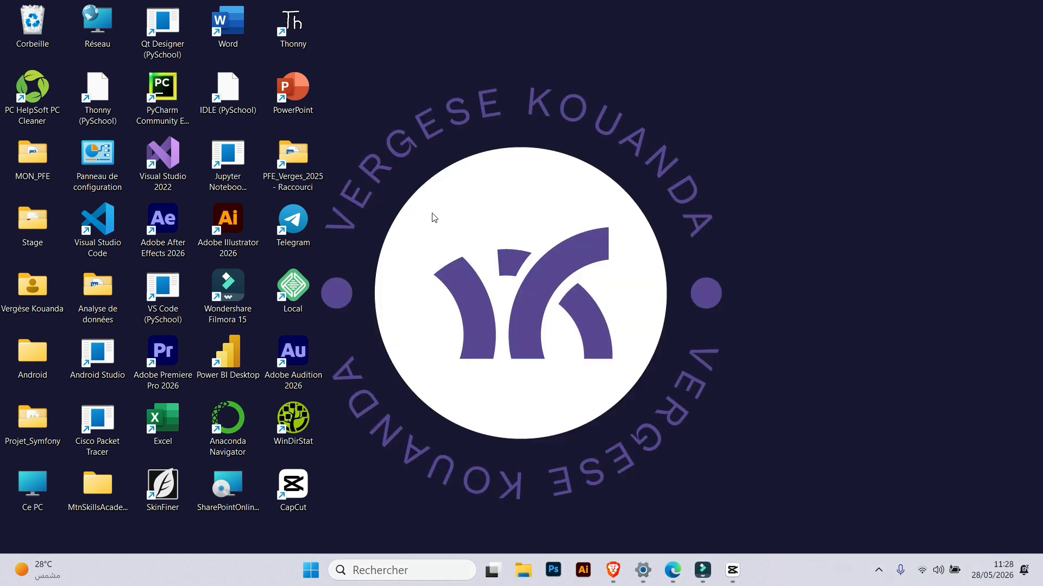
pyautogui.rightClick(434, 217)
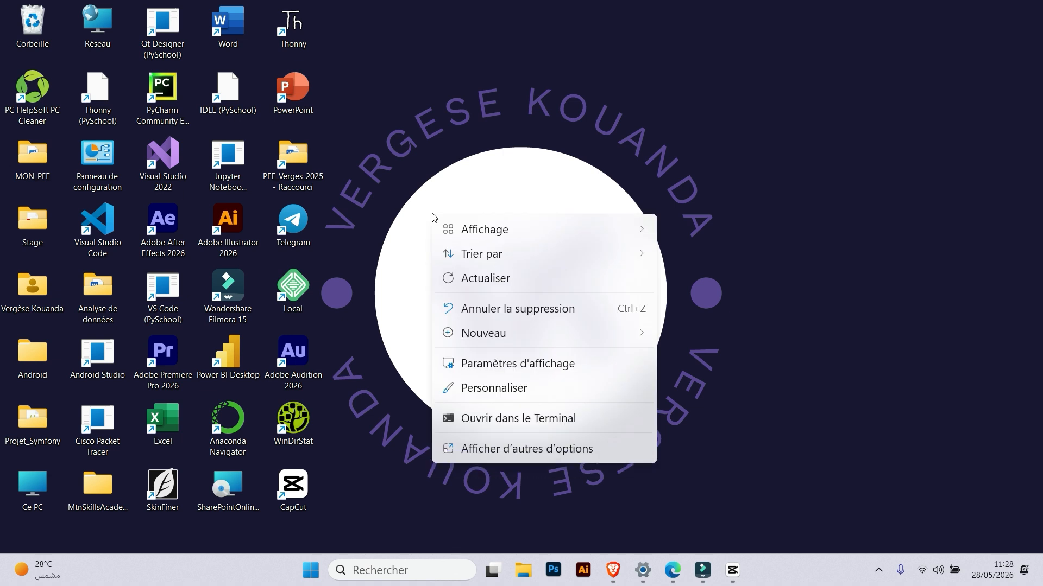
pyautogui.moveTo(642, 340)
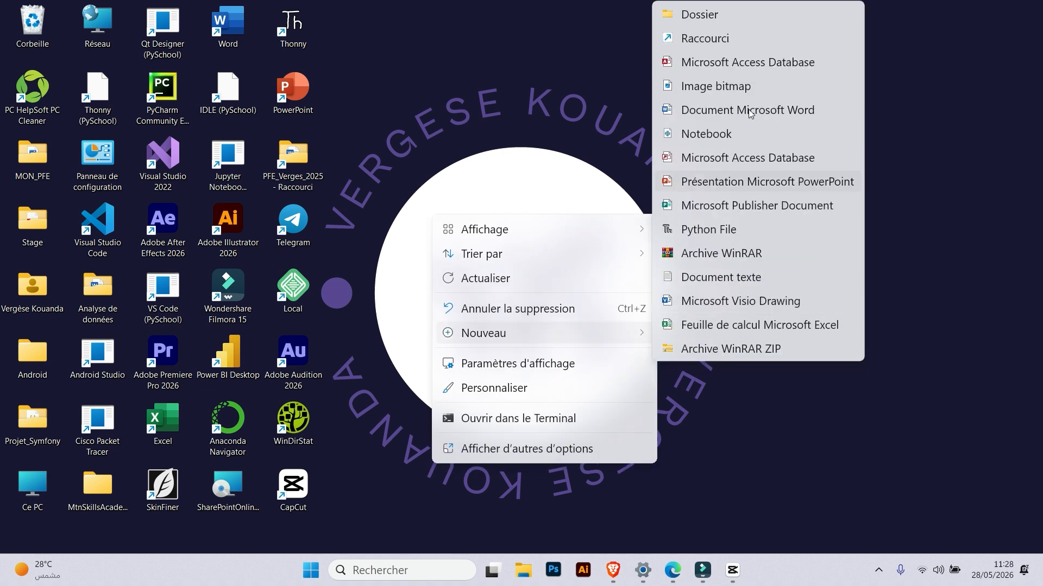
pyautogui.click(713, 12)
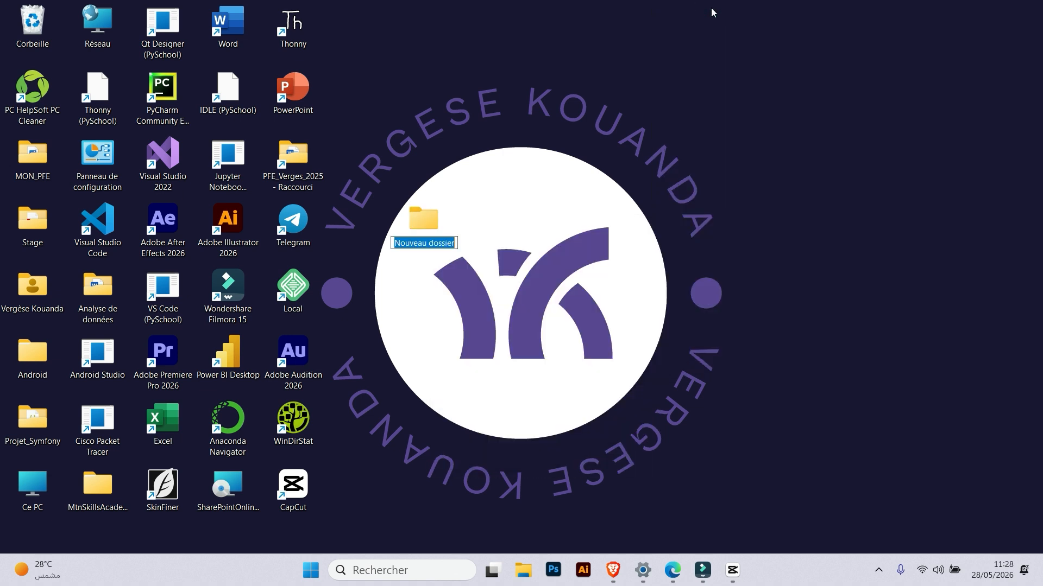
pyautogui.write('Vidép')
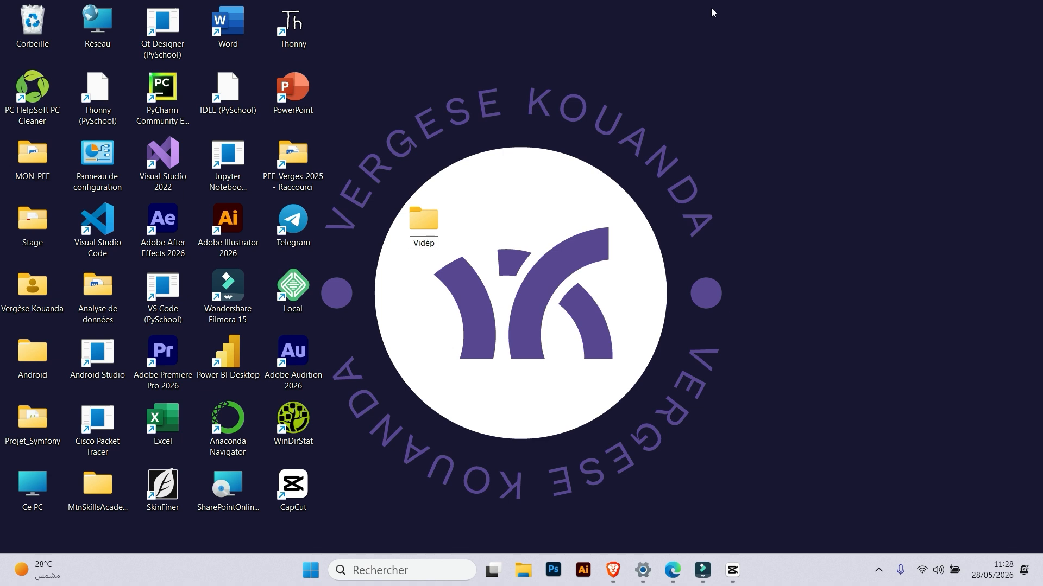
pyautogui.press('BackSpace')
pyautogui.write('o')
pyautogui.press('Return')
pyautogui.moveTo(423, 219); pyautogui.dragTo(370, 40)
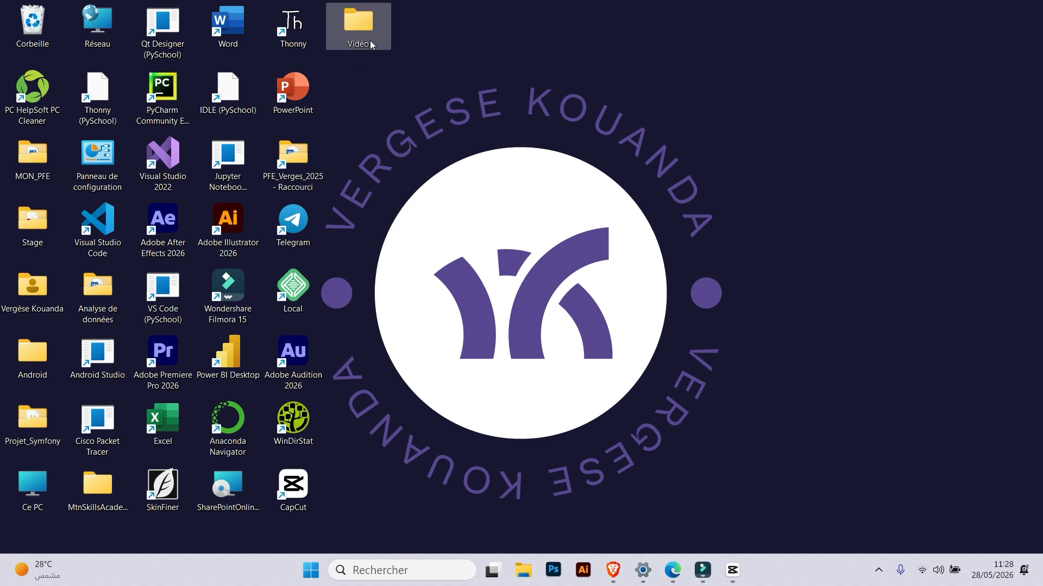
# - Search Windows for "cap" and open the CapCut shortcut's file location in a maximised File Explorer window
pyautogui.click(384, 570)
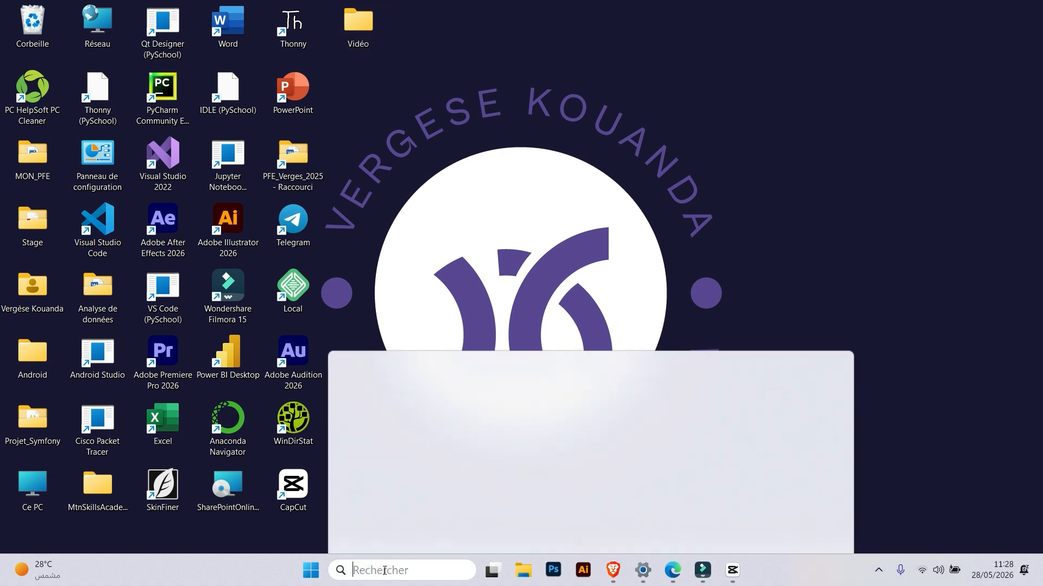
pyautogui.write('ca')
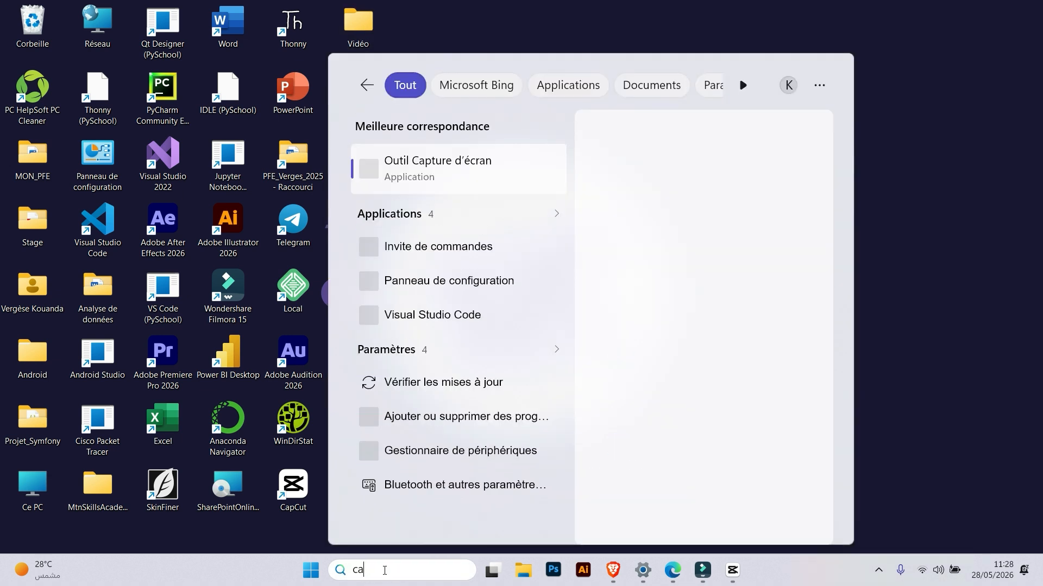
pyautogui.write('p')
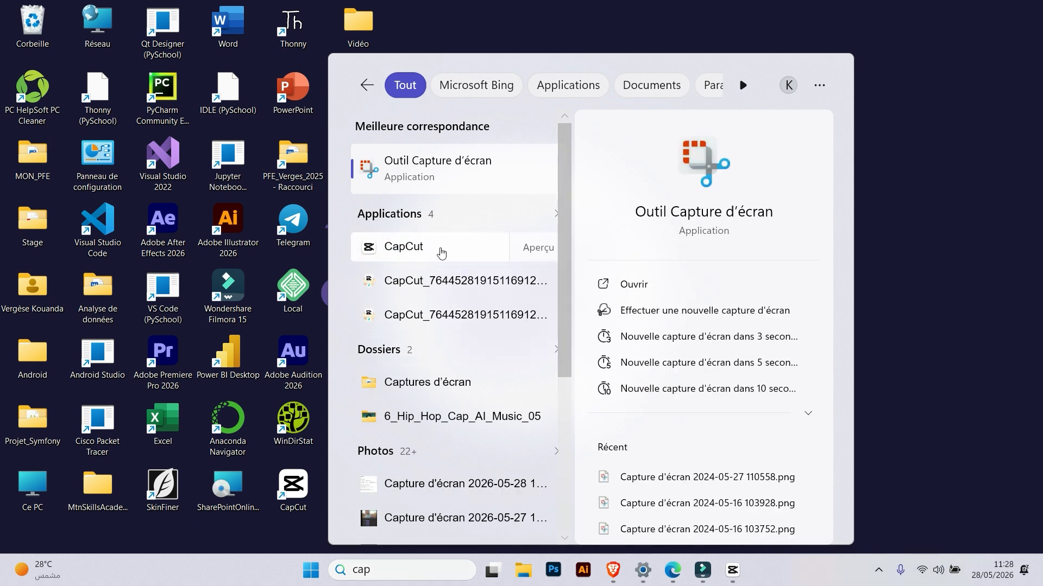
pyautogui.rightClick(441, 252)
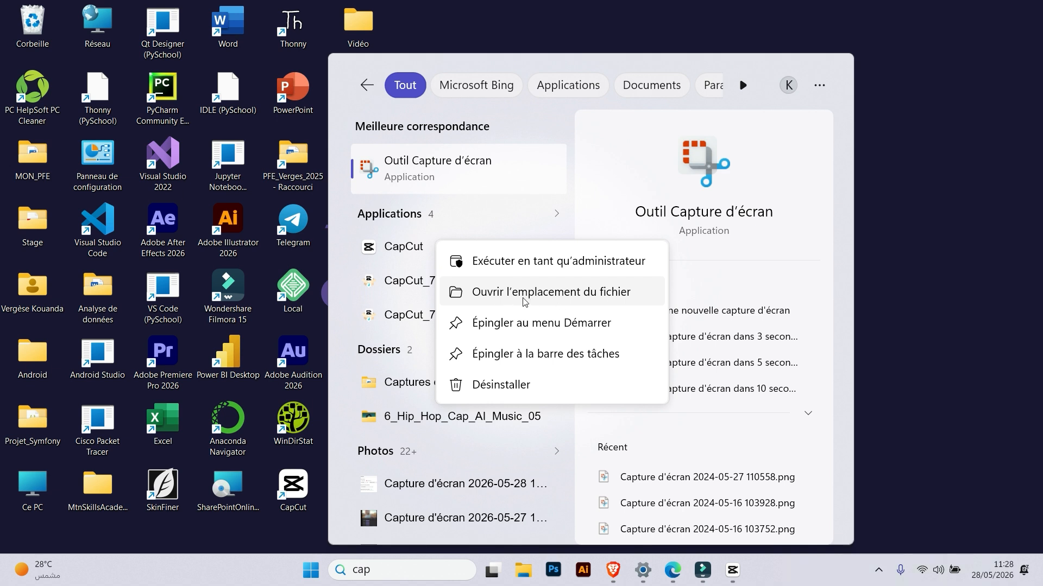
pyautogui.click(565, 298)
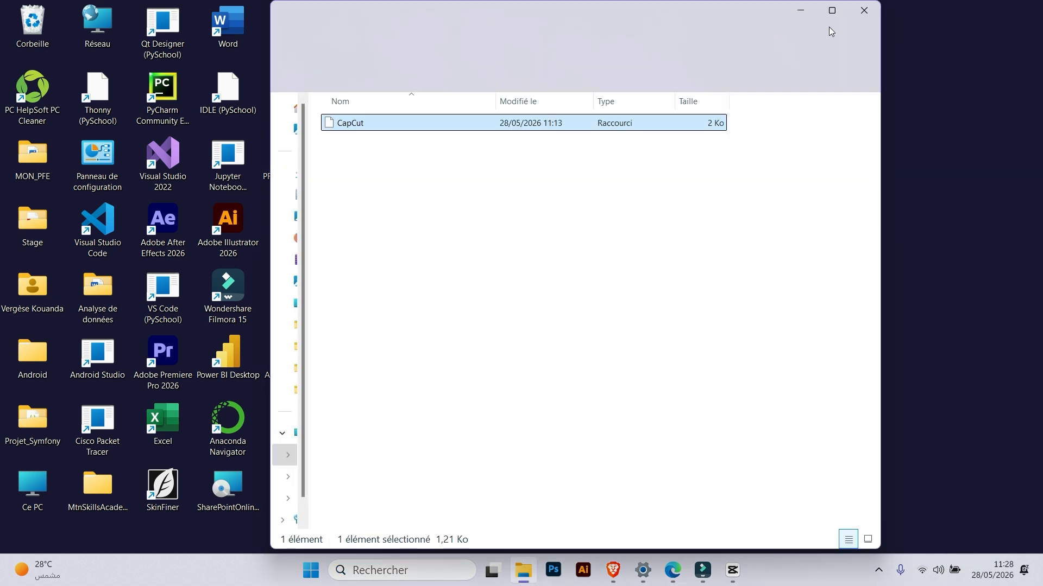
pyautogui.click(835, 10)
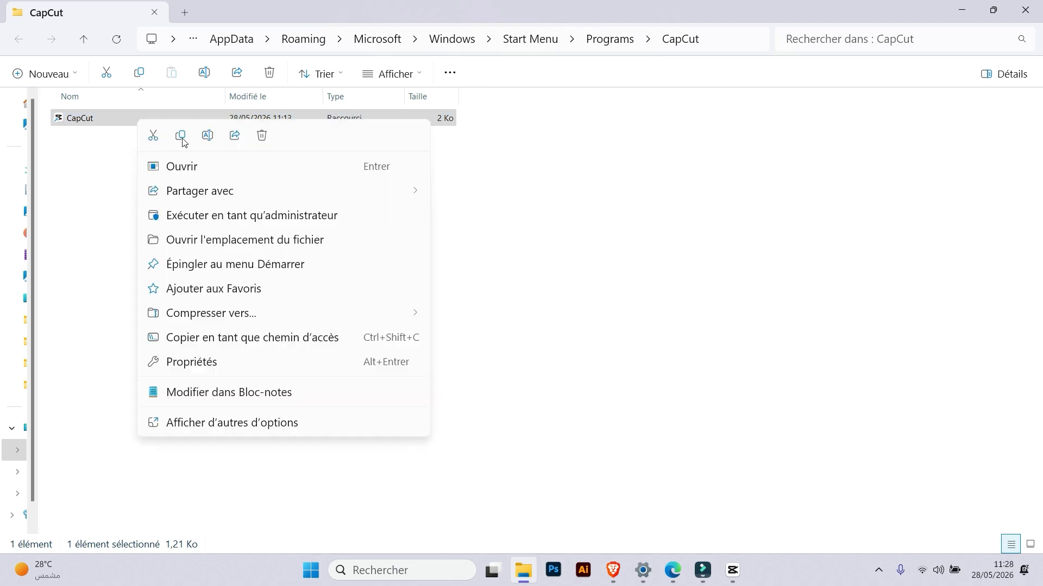
# - Open the CapCut shortcut's target location, go up to the AppData\Local\CapCut folder and check the hidden items display option
pyautogui.click(238, 246)
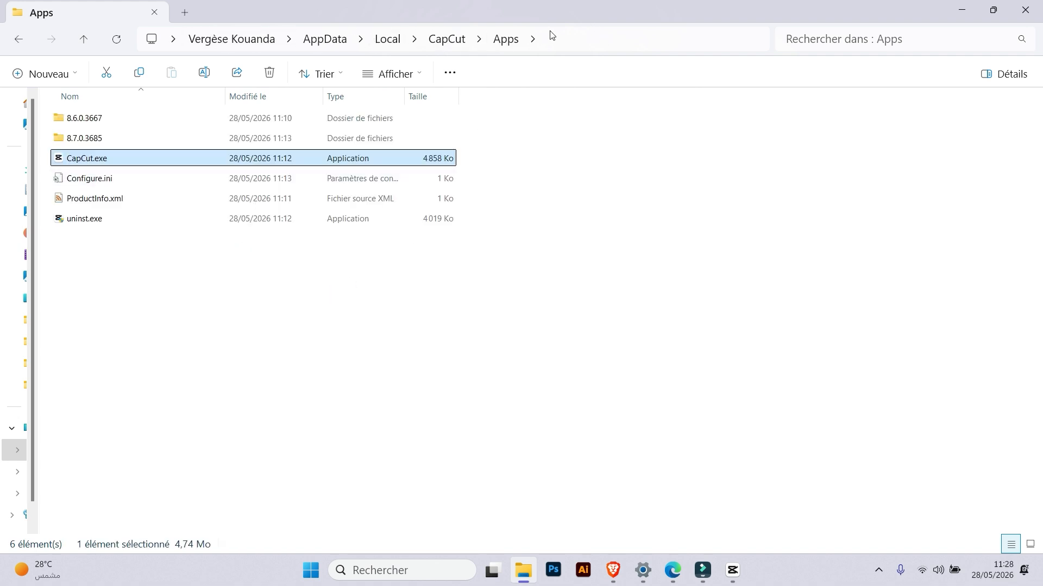
pyautogui.click(447, 39)
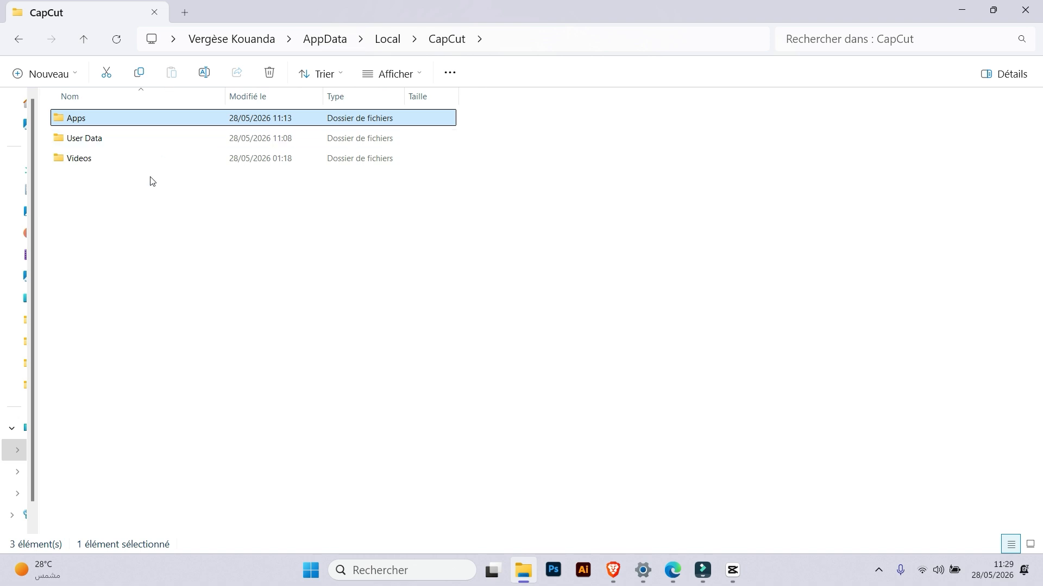
pyautogui.hotkey('ctrl', 'c')
pyautogui.click(403, 75)
pyautogui.moveTo(459, 353)
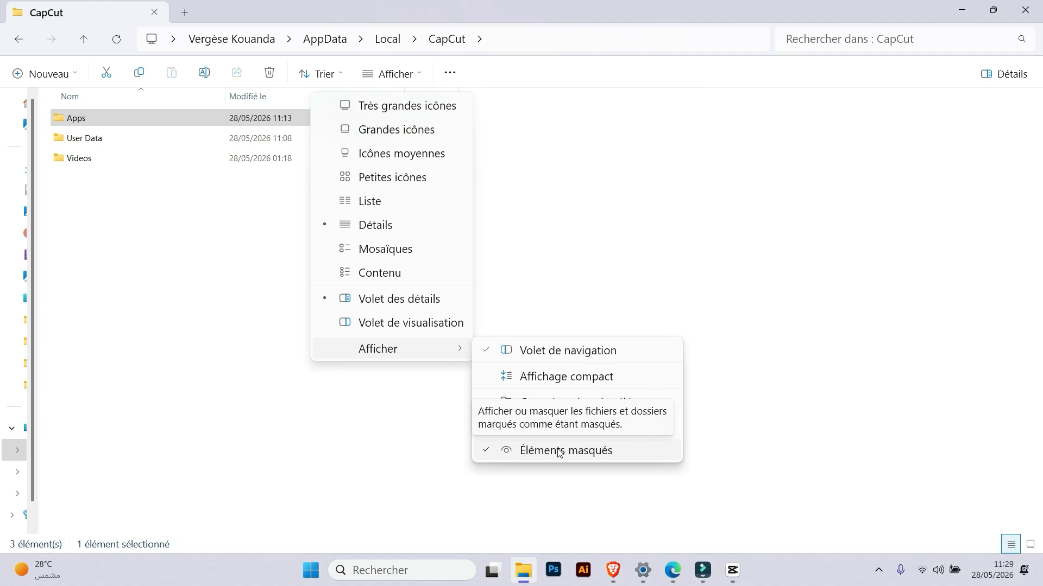
pyautogui.click(523, 220)
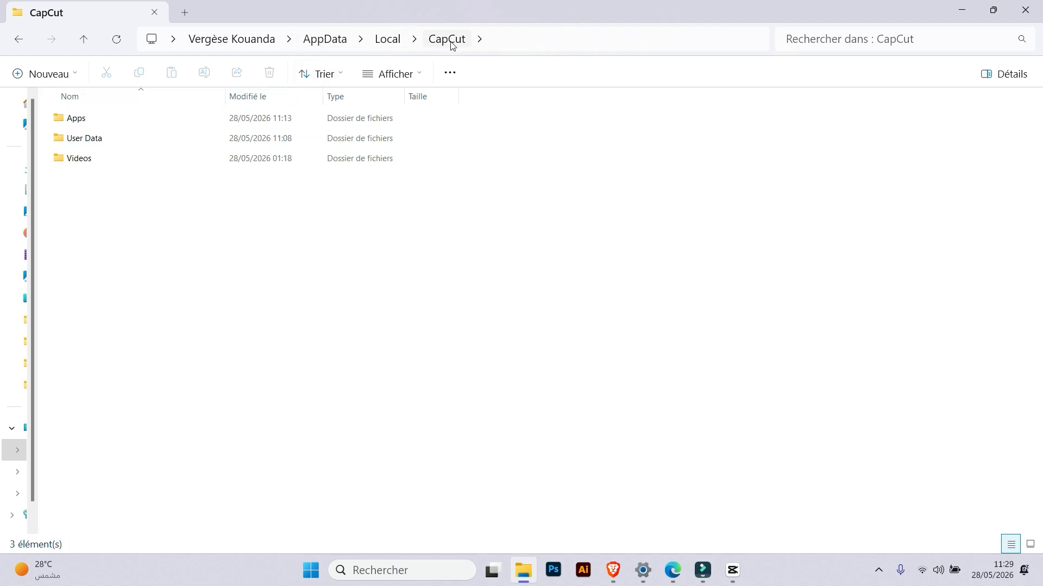
# - Open the MotionBlurCache folder inside CapCut's User Data\Cache folder
pyautogui.doubleClick(109, 141)
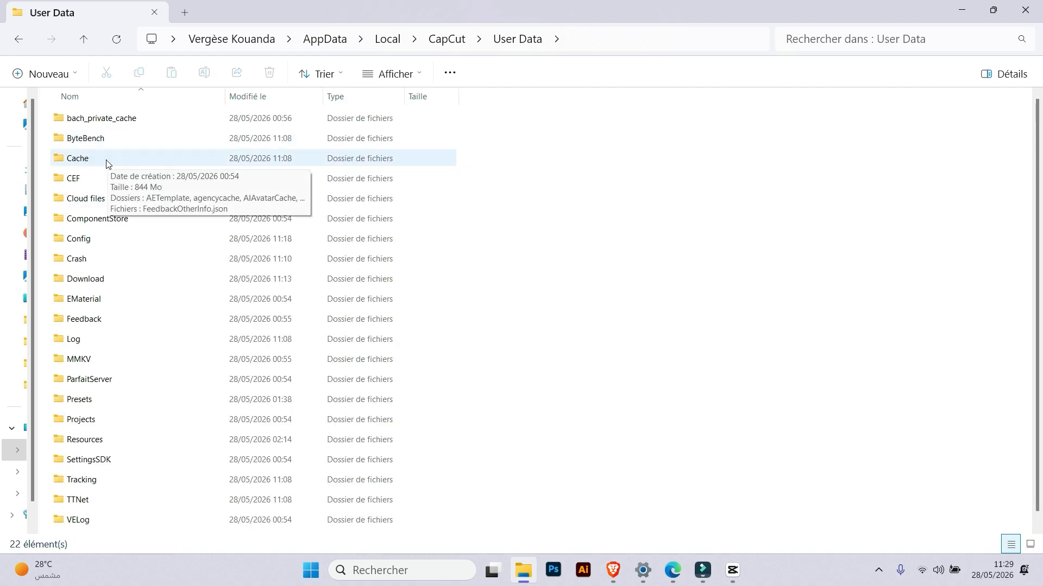
pyautogui.doubleClick(106, 160)
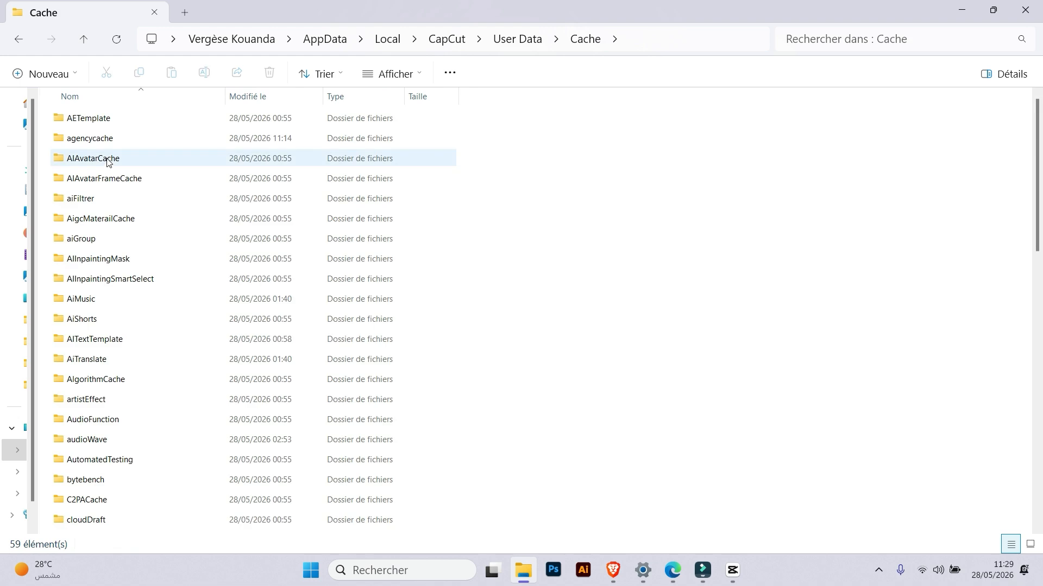
pyautogui.scroll(-6, 162, 318)
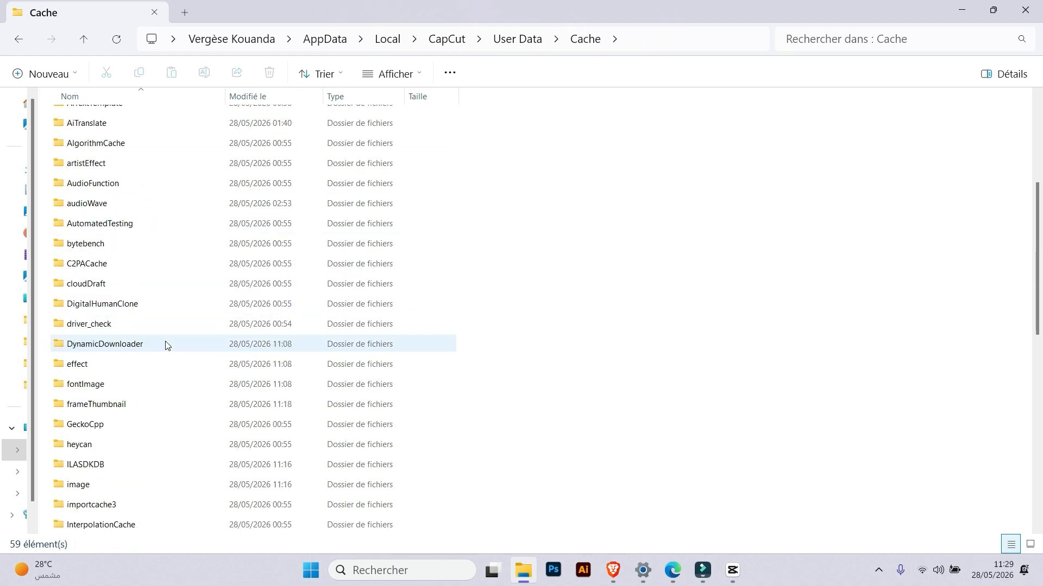
pyautogui.moveTo(136, 505)
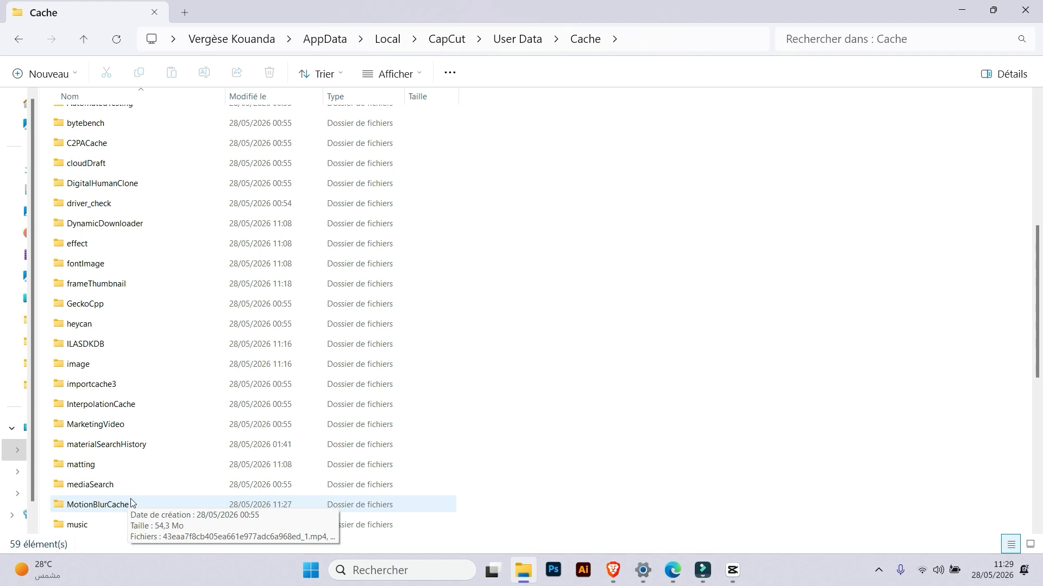
pyautogui.click(136, 505)
pyautogui.doubleClick(135, 504)
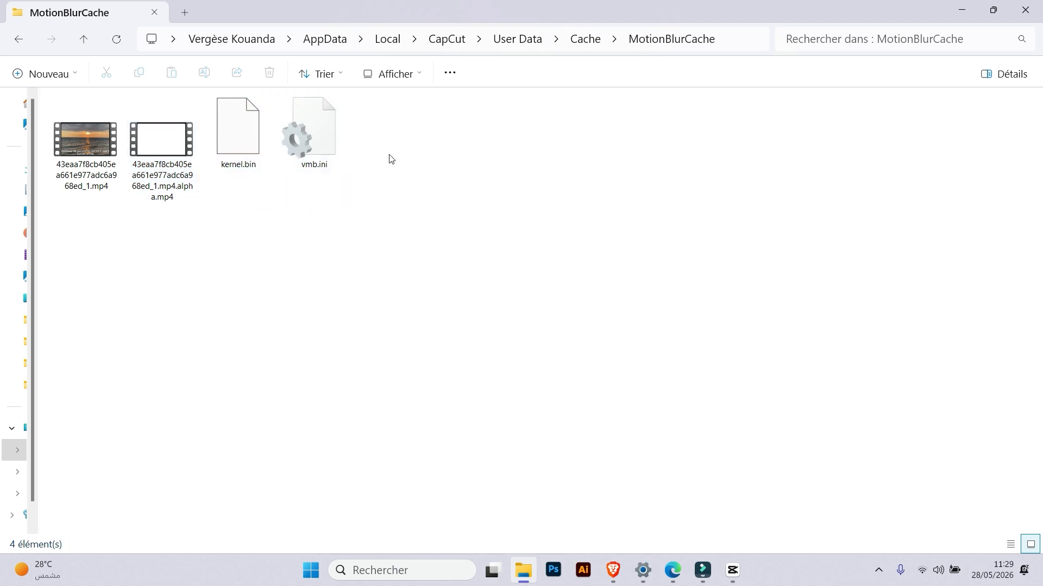
# - Play the start of the cached sunset MP4 to check its captions, and close the media player
pyautogui.doubleClick(80, 139)
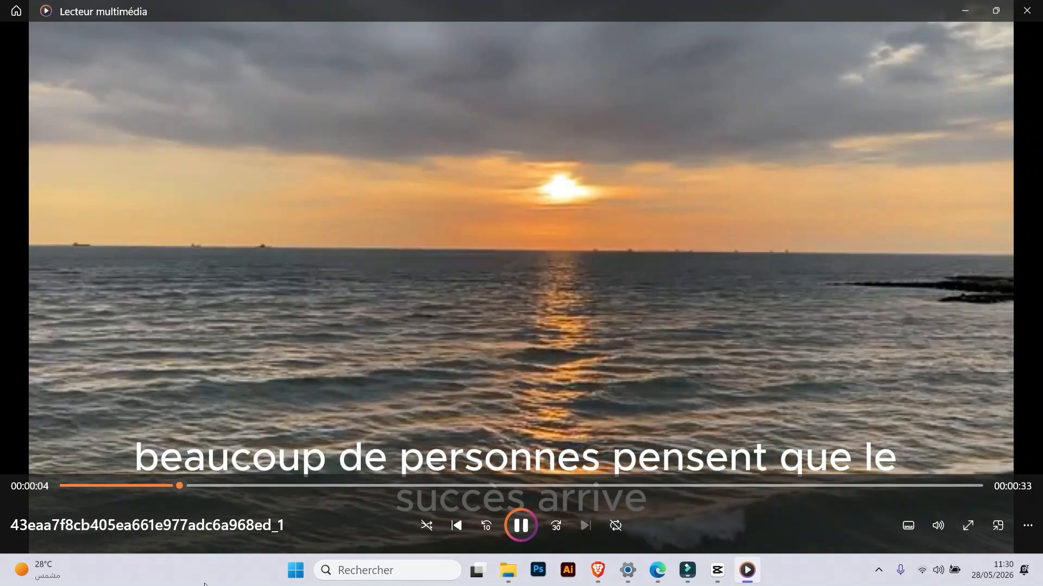
pyautogui.click(523, 528)
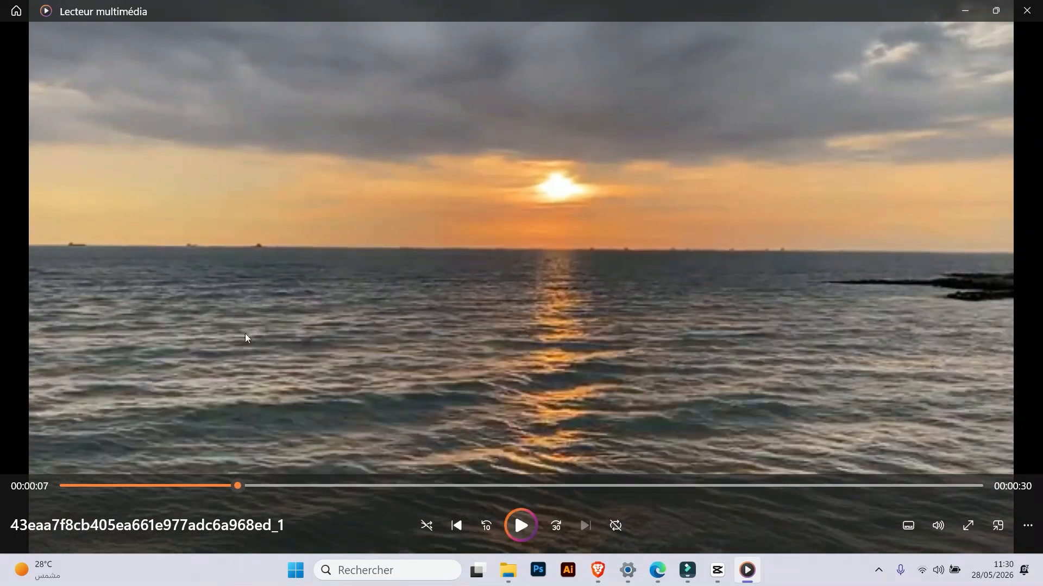
pyautogui.click(1028, 6)
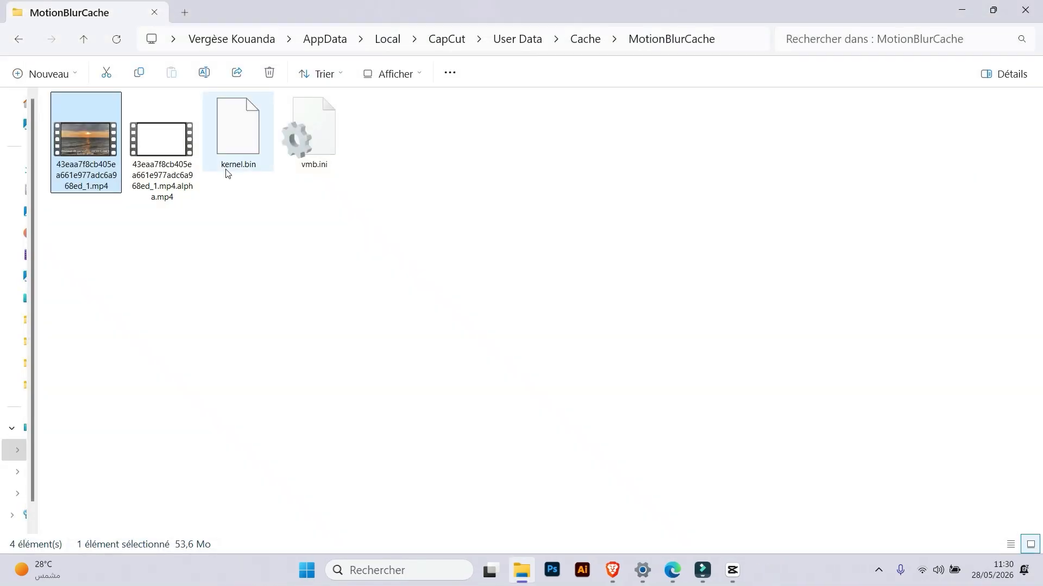
# - Copy the cached sunset MP4 into the desktop's Vidéo folder, display its contents as large icons and minimise the window
pyautogui.click(139, 76)
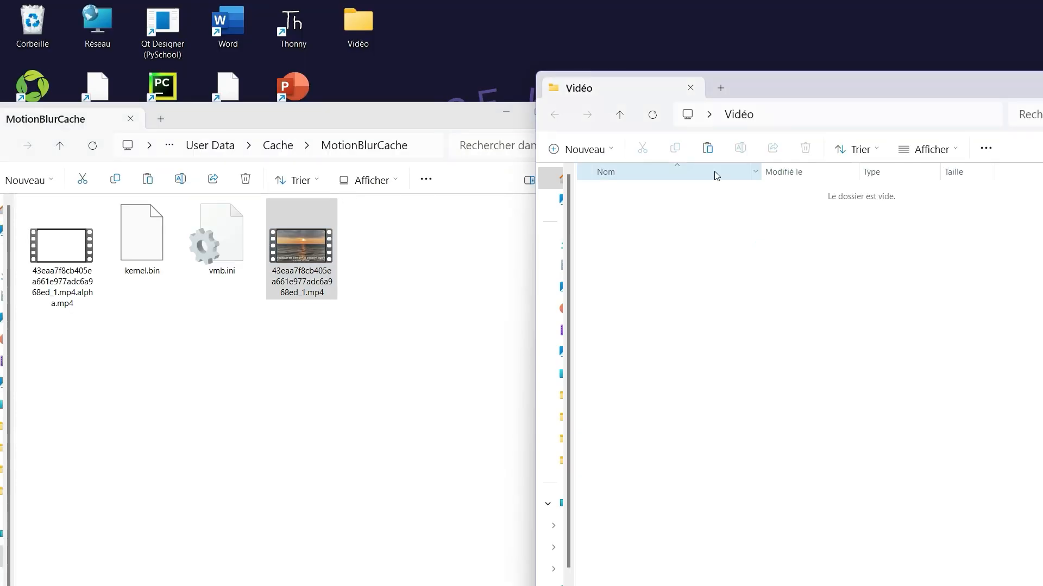
pyautogui.click(707, 147)
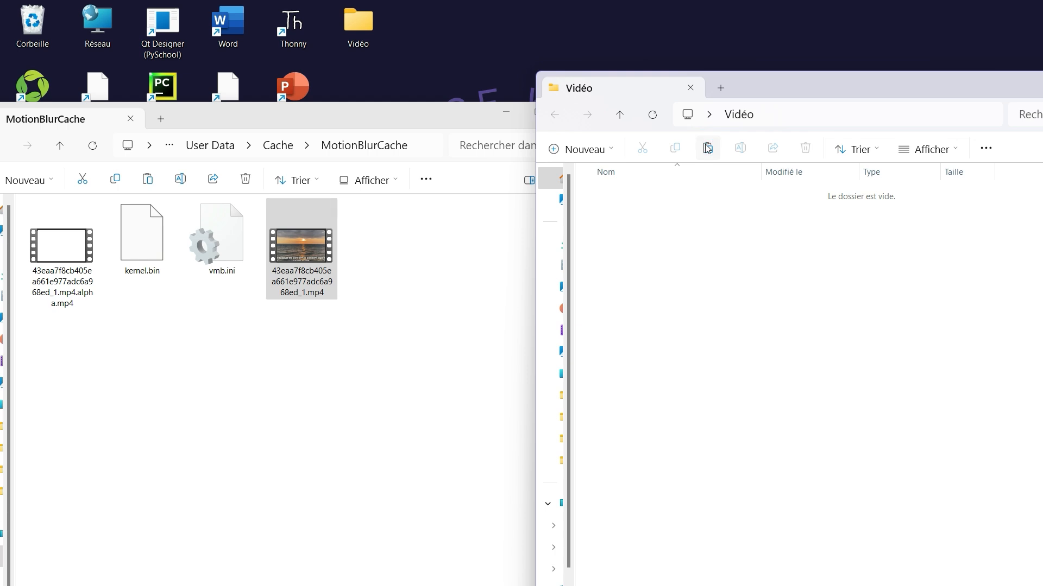
pyautogui.moveTo(777, 82); pyautogui.dragTo(570, 60)
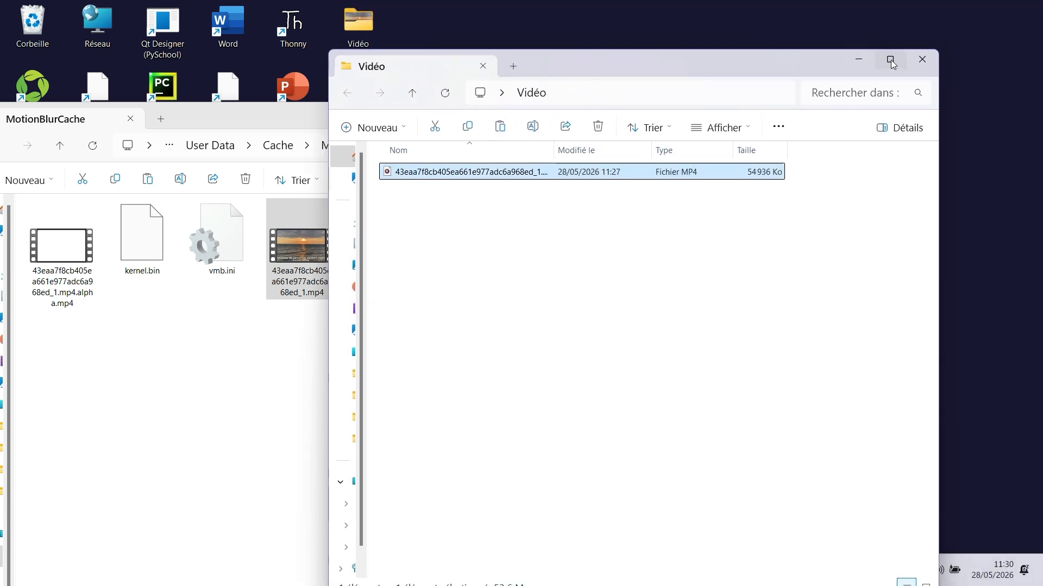
pyautogui.click(891, 60)
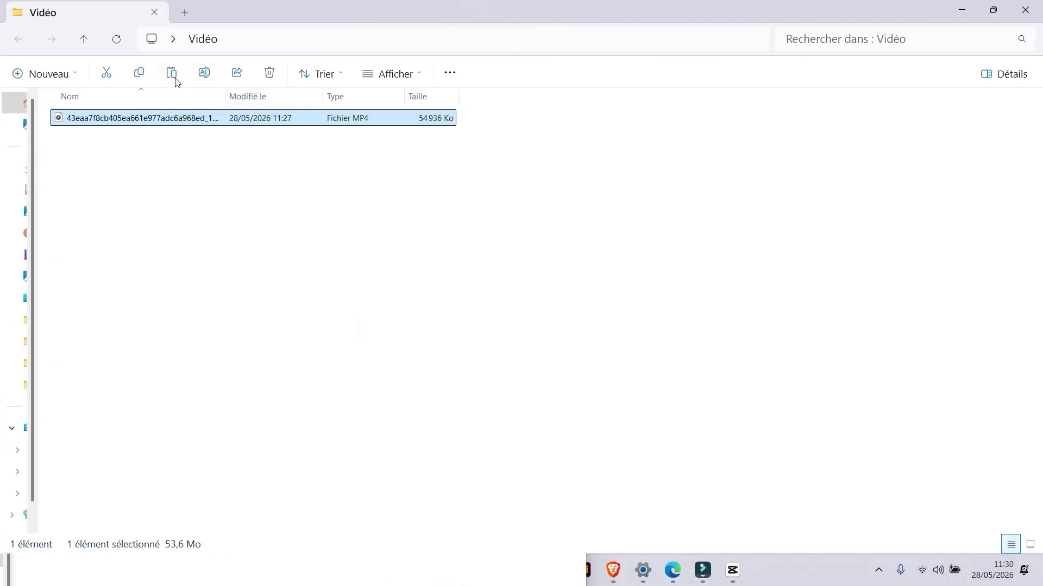
pyautogui.click(404, 75)
pyautogui.click(386, 129)
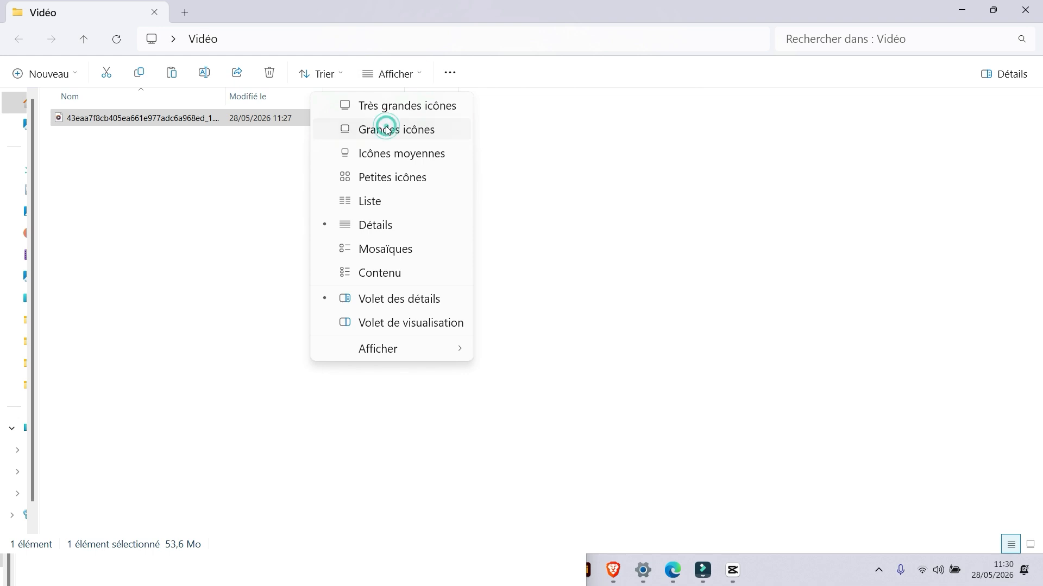
pyautogui.click(963, 12)
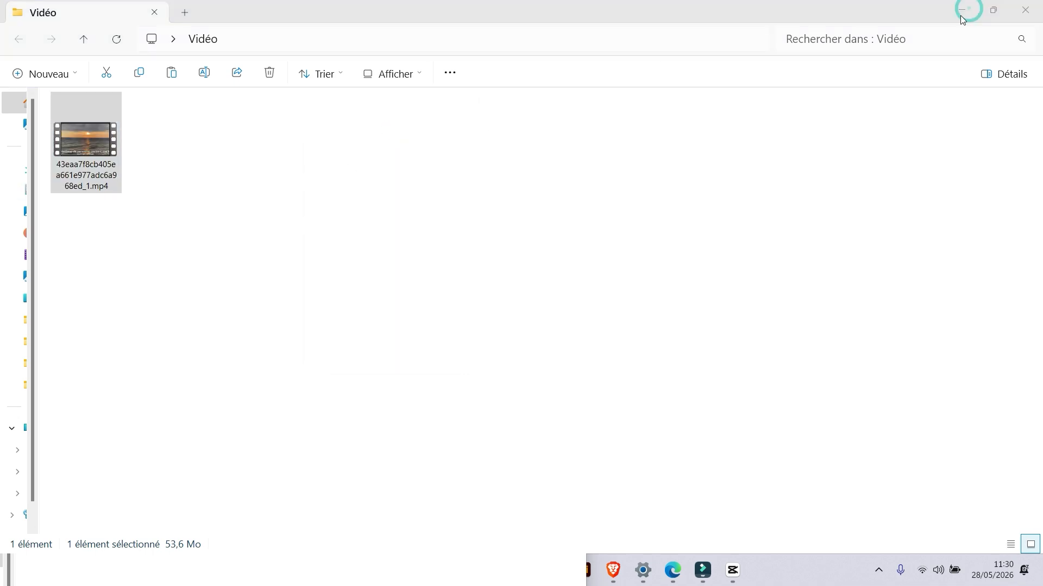
# - Switch to CapCut and place the MotionBlurCache window over it so that the timeline stays reachable
pyautogui.moveTo(337, 112); pyautogui.dragTo(404, 47)
pyautogui.click(734, 567)
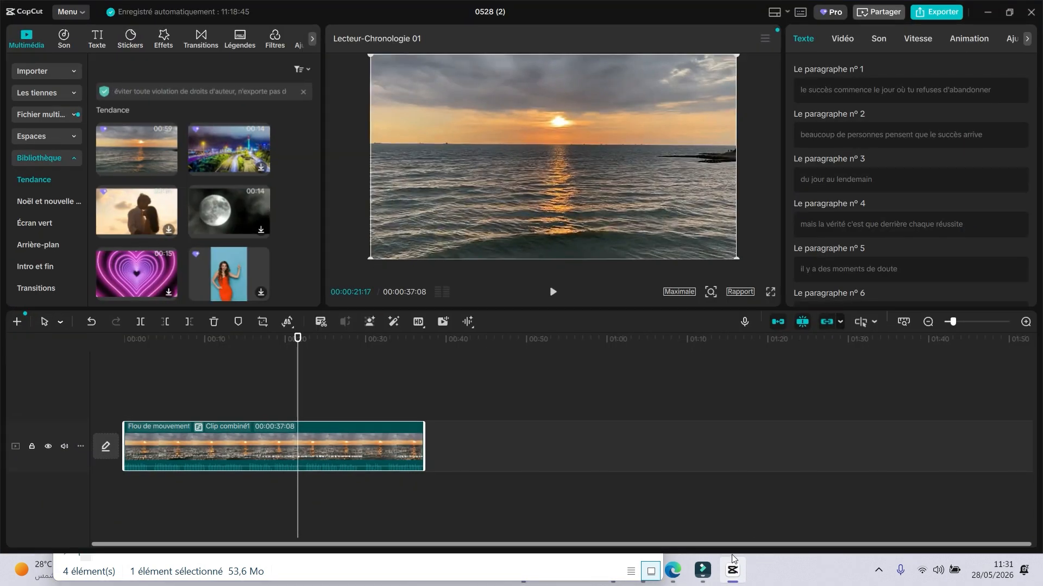
pyautogui.click(987, 11)
pyautogui.moveTo(365, 44); pyautogui.dragTo(682, 27)
pyautogui.click(734, 571)
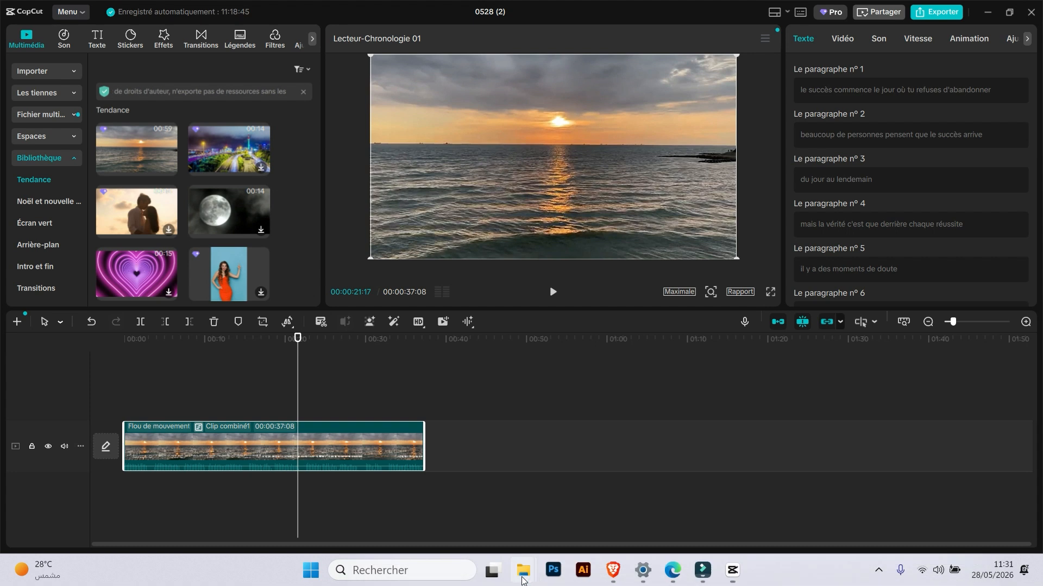
pyautogui.moveTo(522, 580)
pyautogui.click(460, 506)
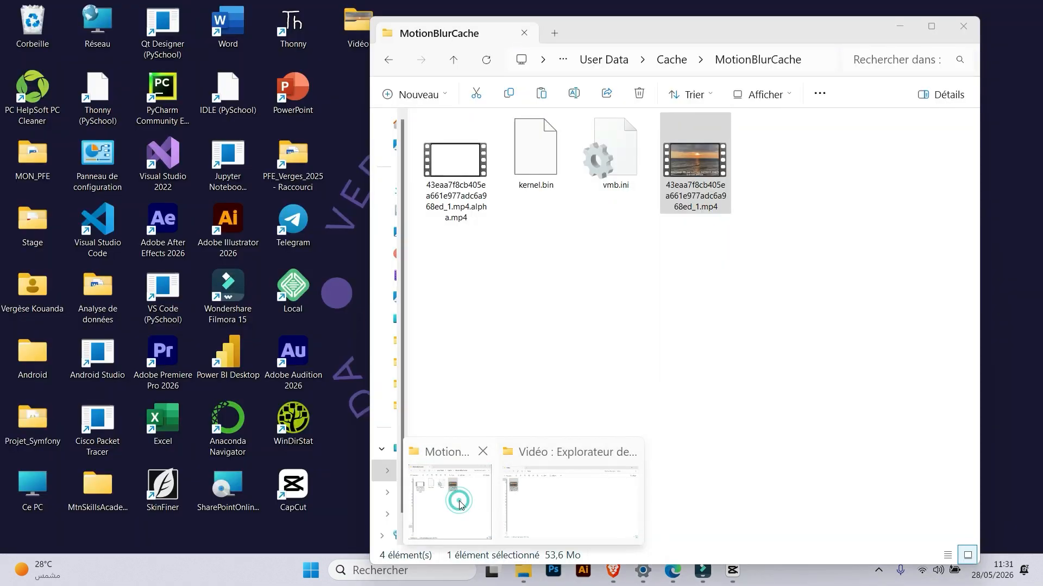
pyautogui.moveTo(639, 31); pyautogui.dragTo(808, 71)
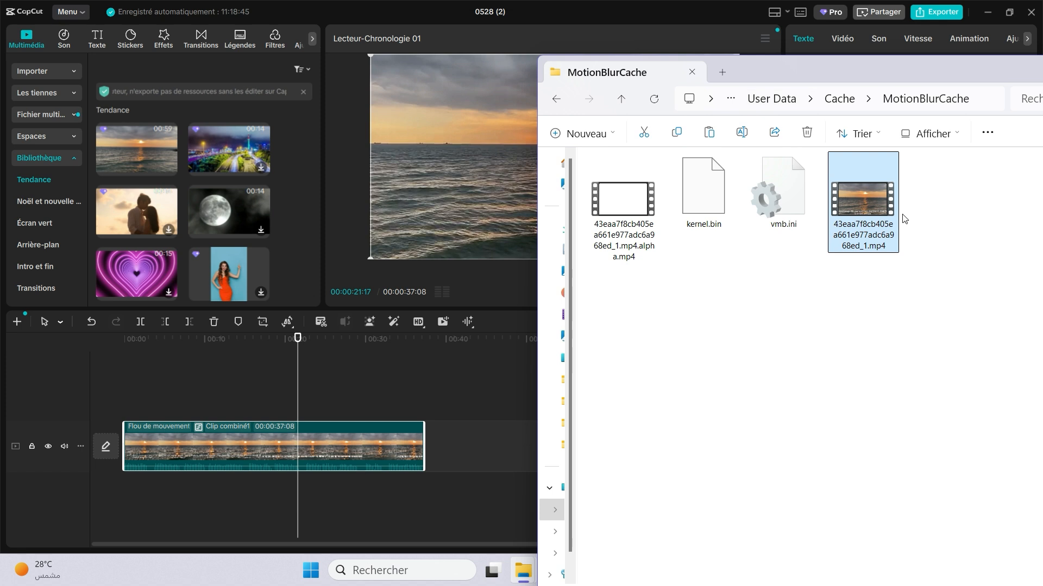
# - Add the cached sunset MP4 to the start of the timeline and put it on the main track in place of the combined clip
pyautogui.moveTo(869, 187); pyautogui.dragTo(177, 408)
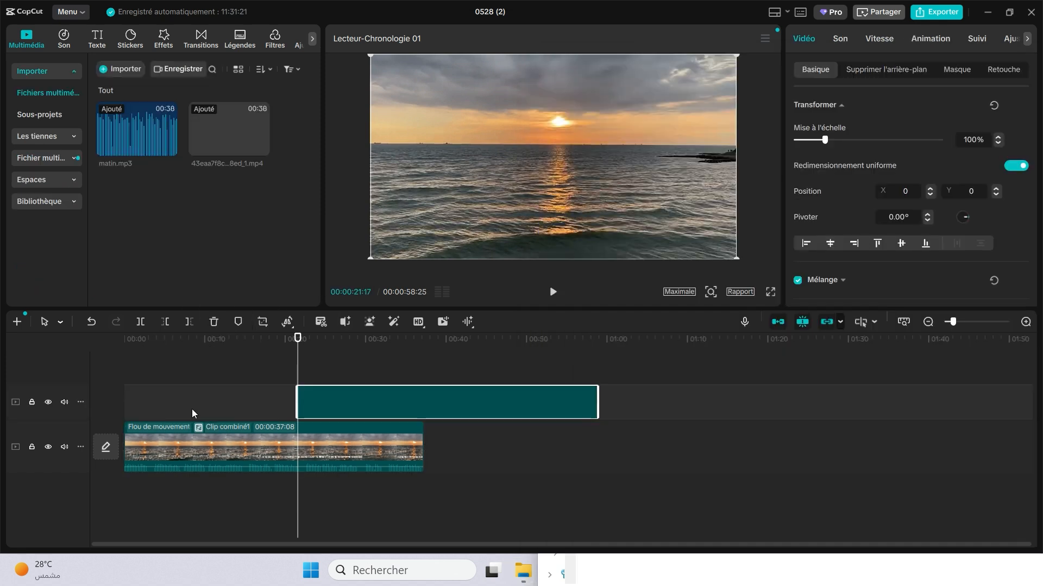
pyautogui.hotkey('ctrl', 'z')
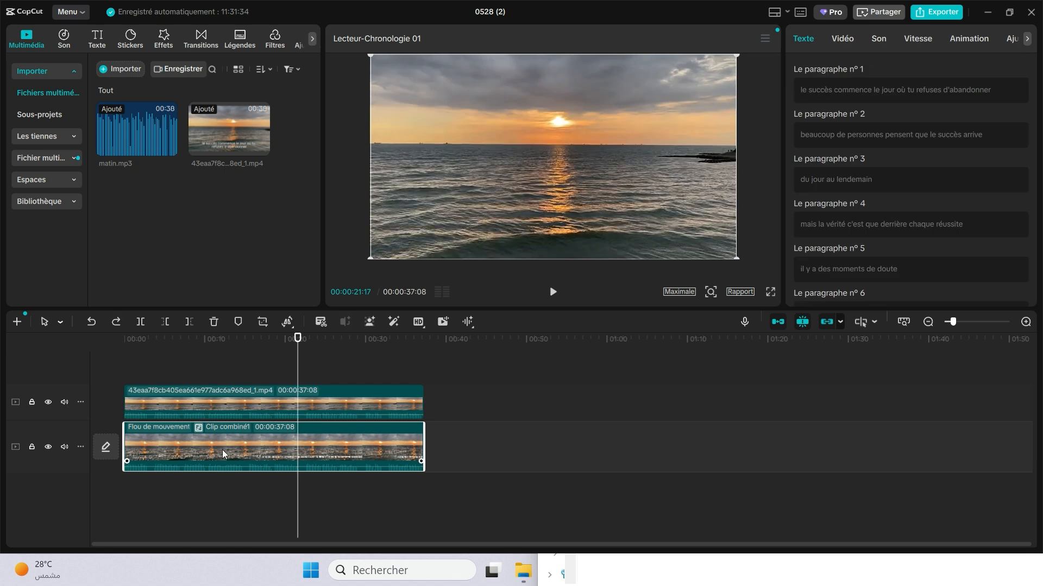
pyautogui.click(213, 321)
pyautogui.moveTo(237, 410); pyautogui.dragTo(233, 458)
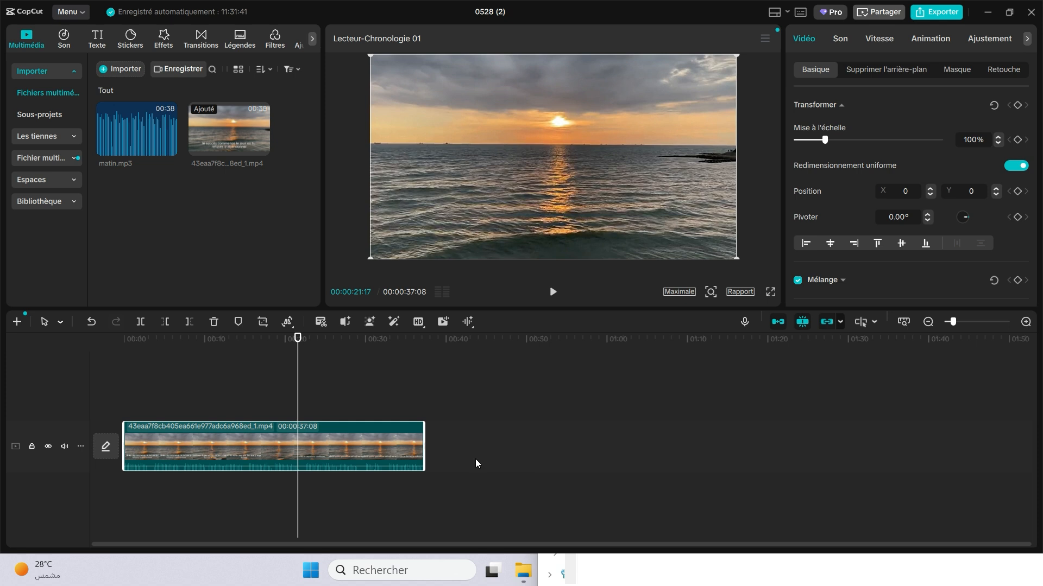
# - Review the export name and video settings, including the frame rate, and close the export dialog without exporting
pyautogui.click(930, 13)
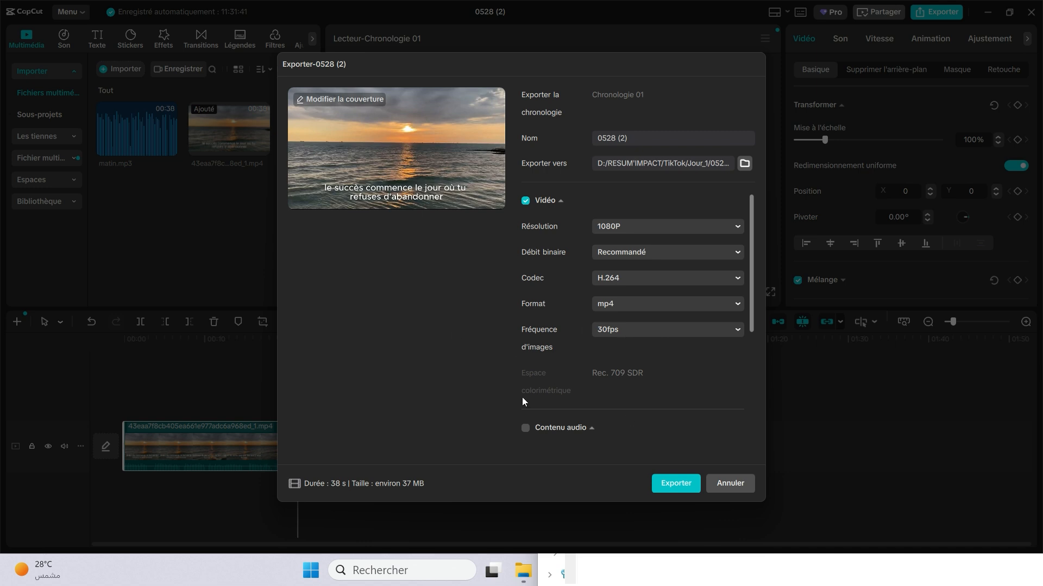
pyautogui.click(623, 330)
pyautogui.click(631, 140)
pyautogui.hotkey('ctrl', 'a')
pyautogui.click(686, 443)
pyautogui.click(730, 484)
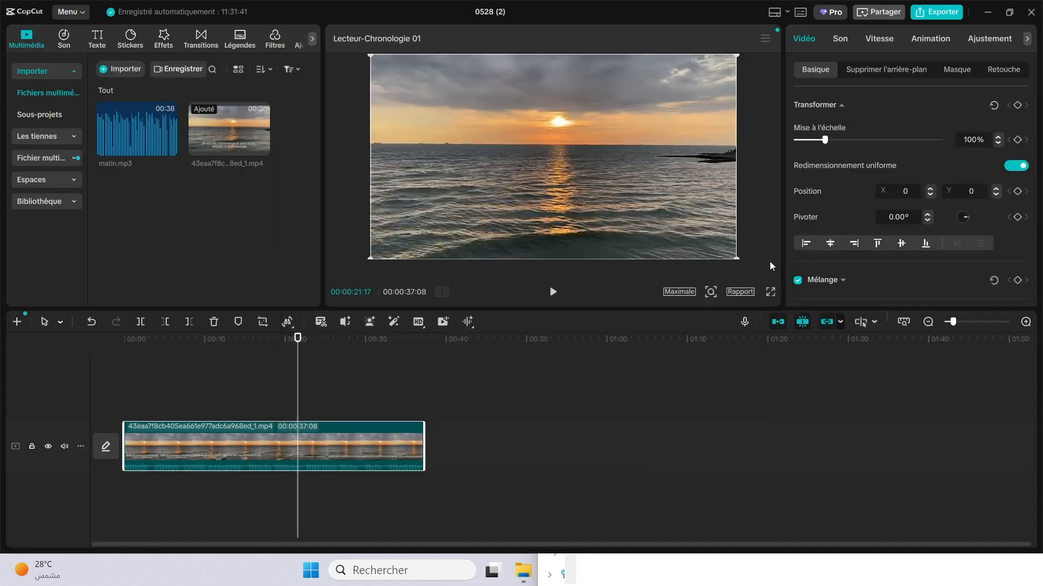